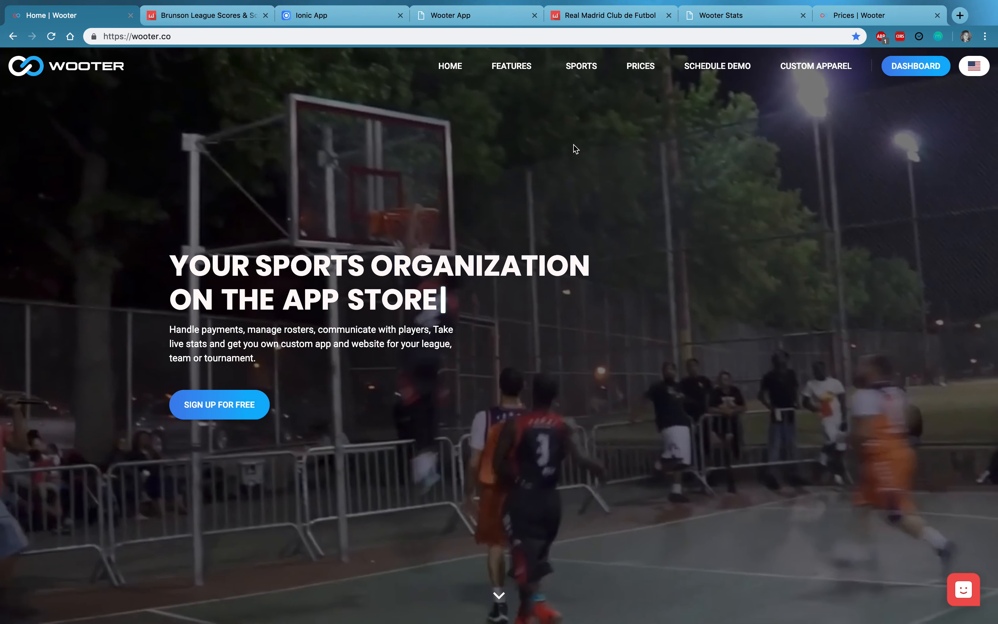
Look over the dashboard sections and the league, tournament and team choices for creating an organization
mouse_move(514, 65)
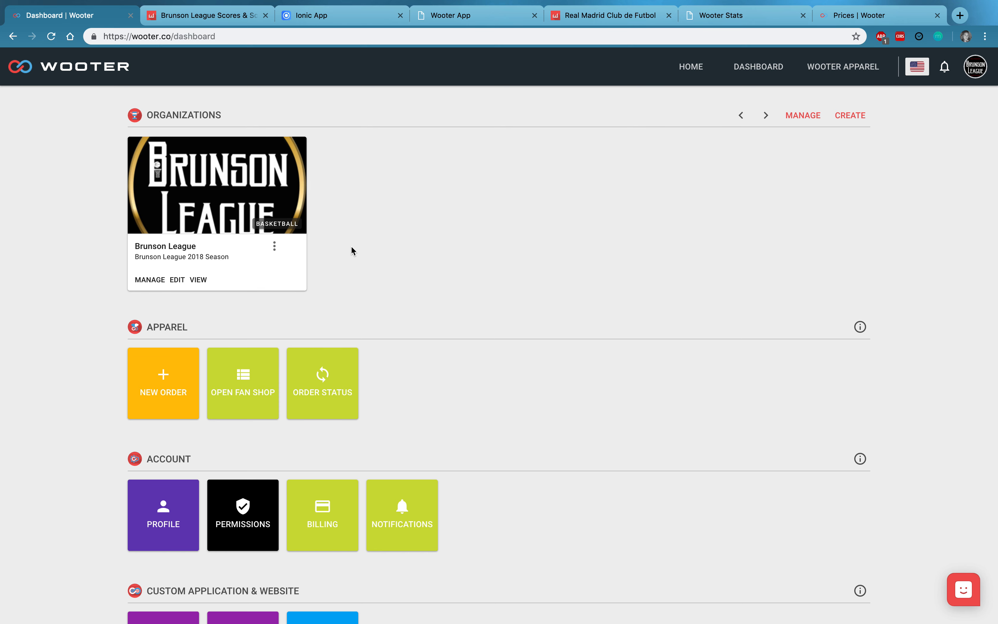
scroll(461, 261, down, 4)
scroll(461, 261, up, 4)
scroll(519, 282, down, 3)
scroll(519, 282, up, 3)
click(851, 126)
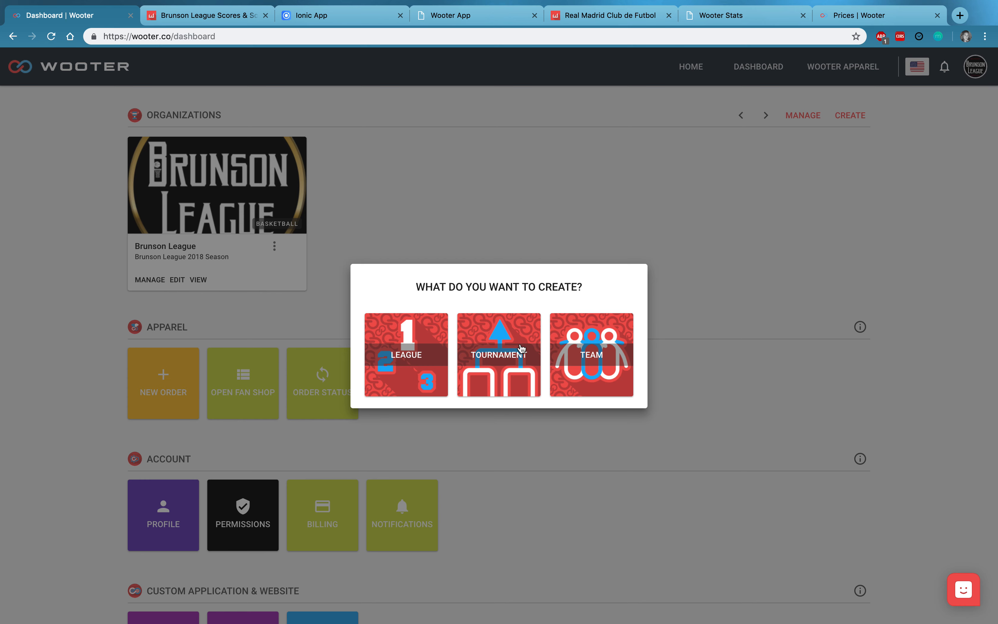
click(477, 169)
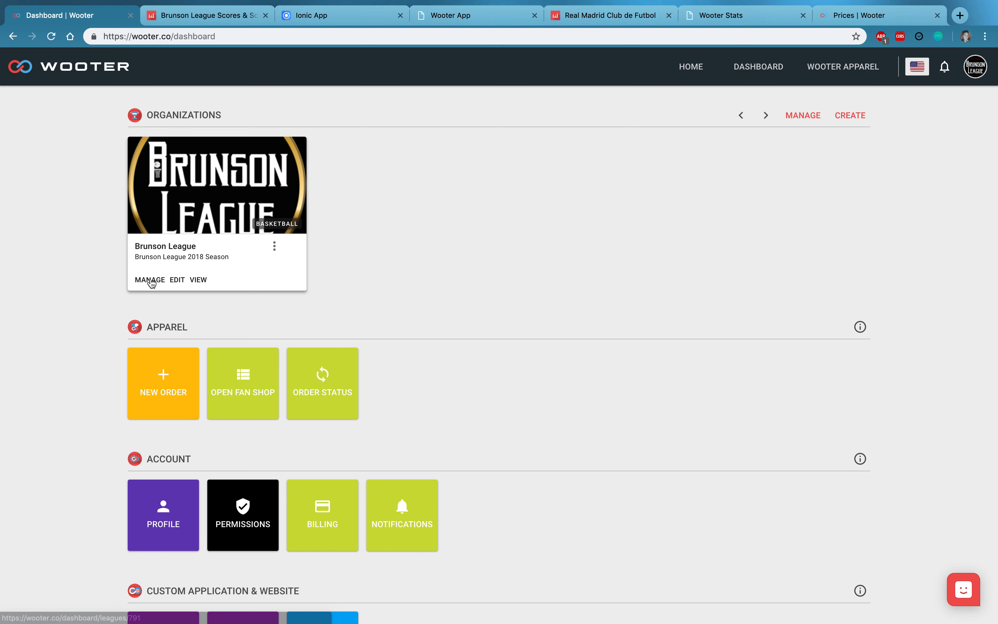
Open the management page of Brunson League and check its list of seasons
click(150, 281)
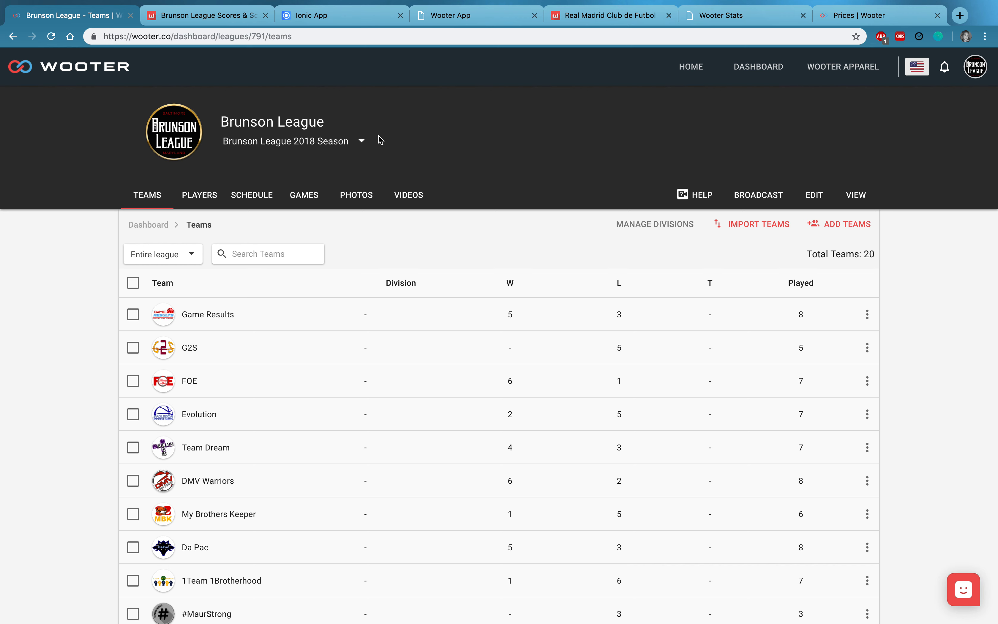
click(323, 142)
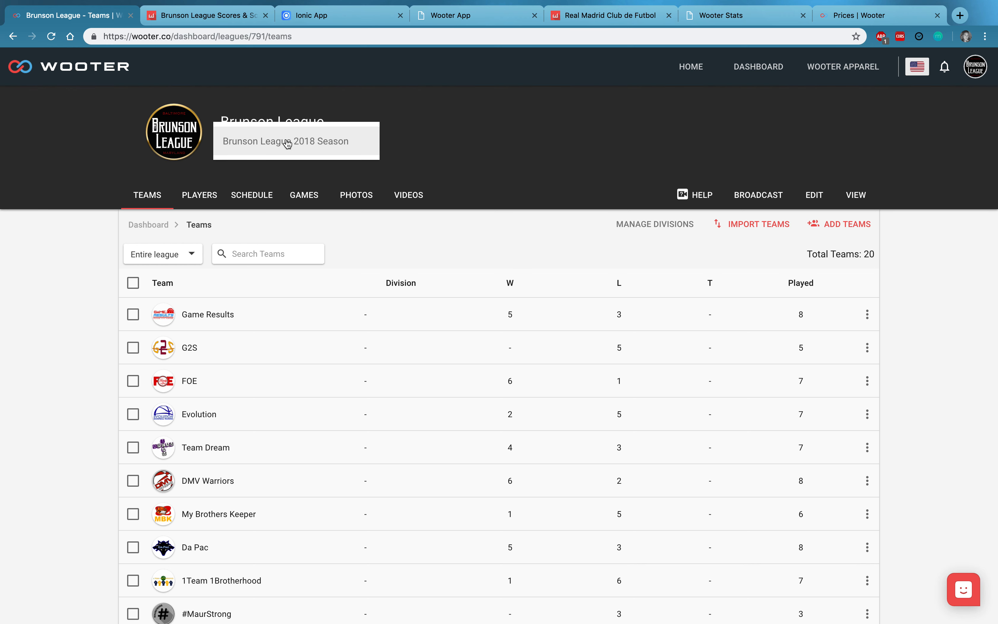
click(452, 151)
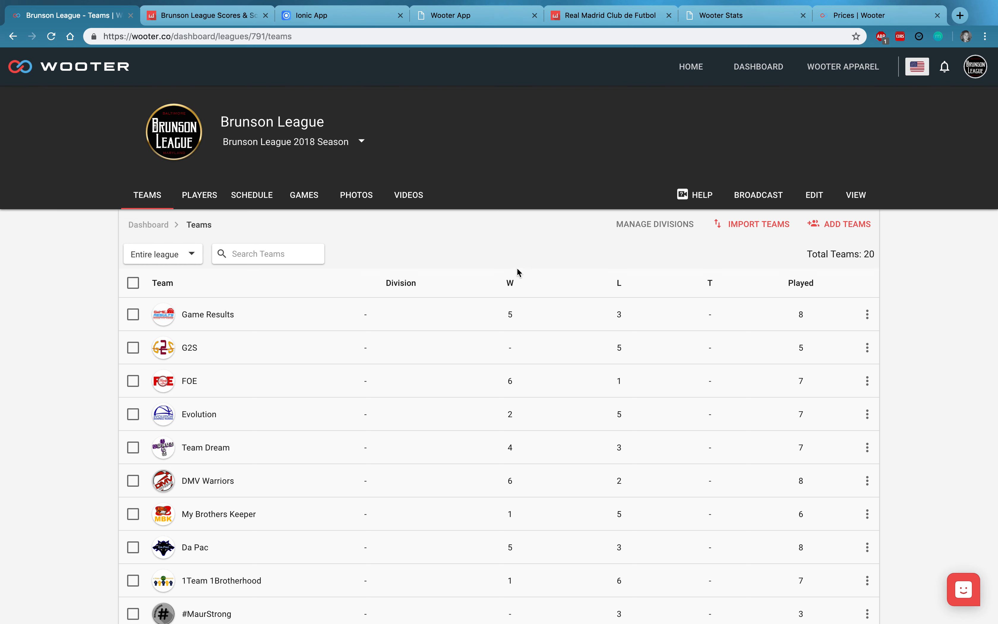
Review the team name and image fields of the form for adding teams, and close it unsaved
click(839, 238)
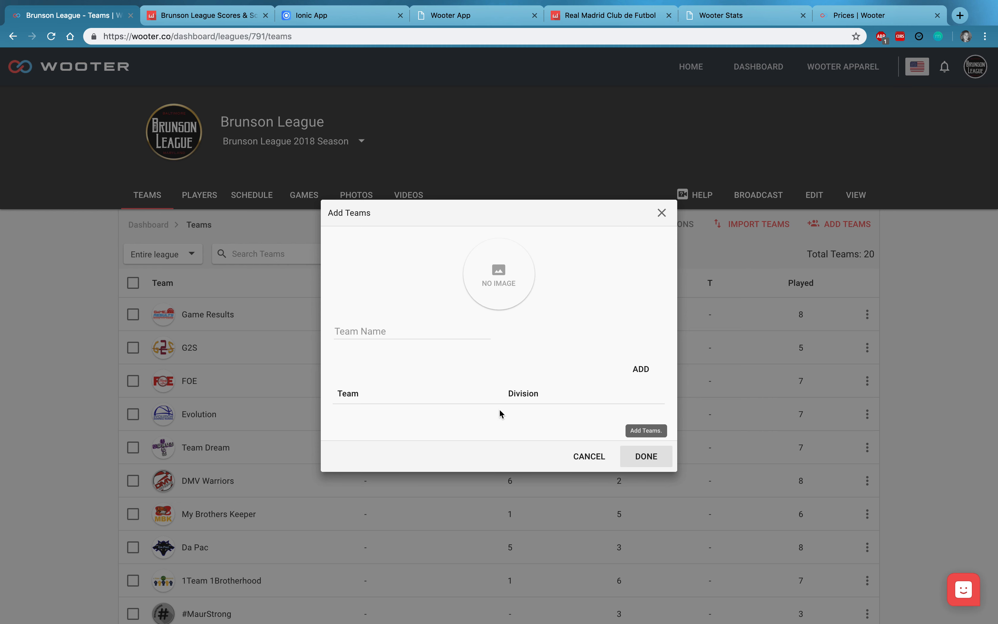
click(367, 326)
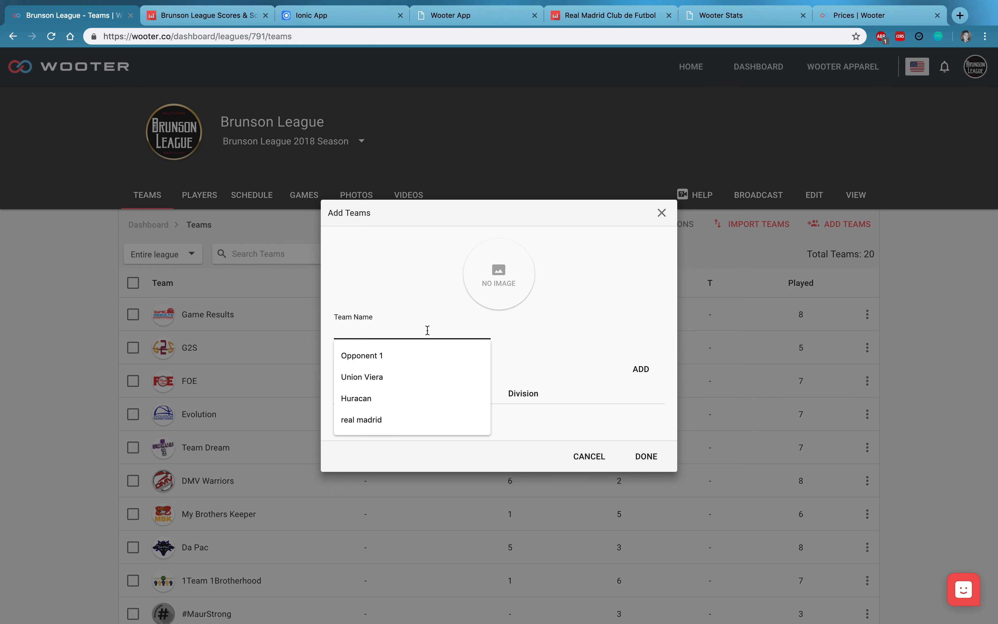
mouse_move(487, 274)
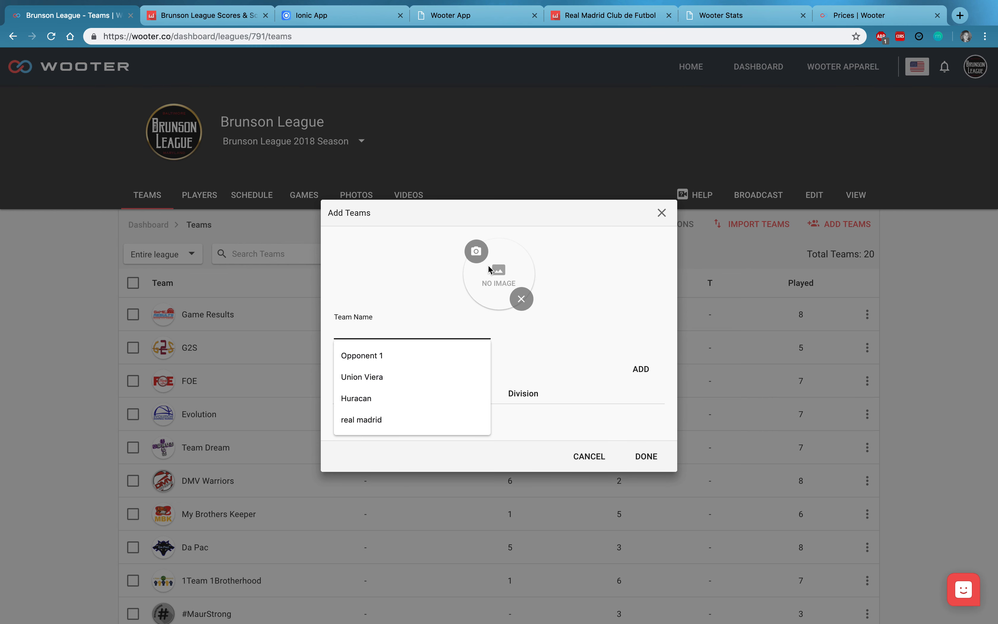
click(597, 291)
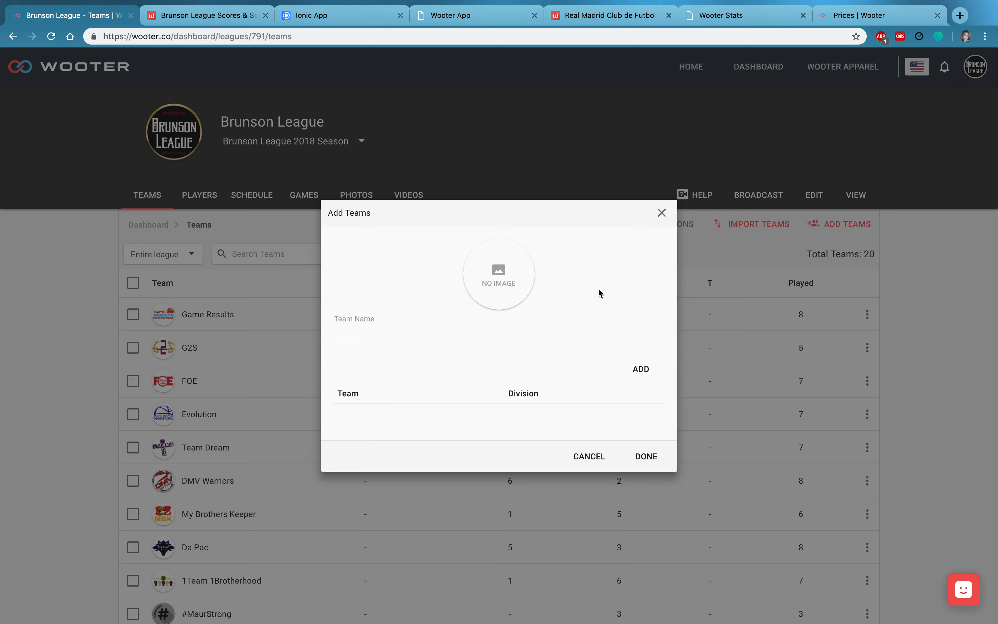
click(661, 213)
Review the file requirements for importing teams and divisions, and close the import dialog
click(745, 233)
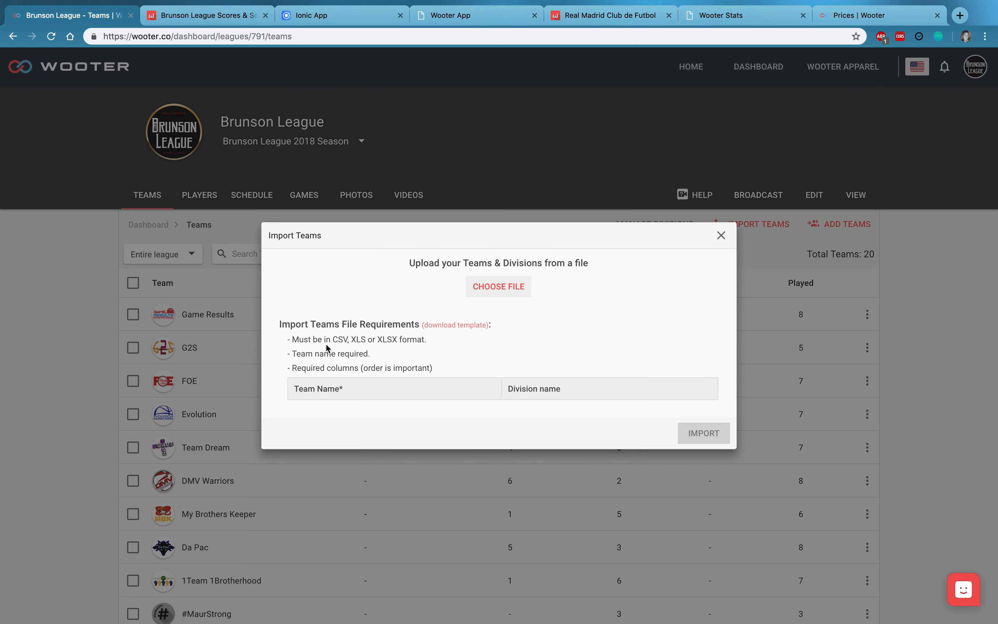
double_click(336, 339)
click(720, 236)
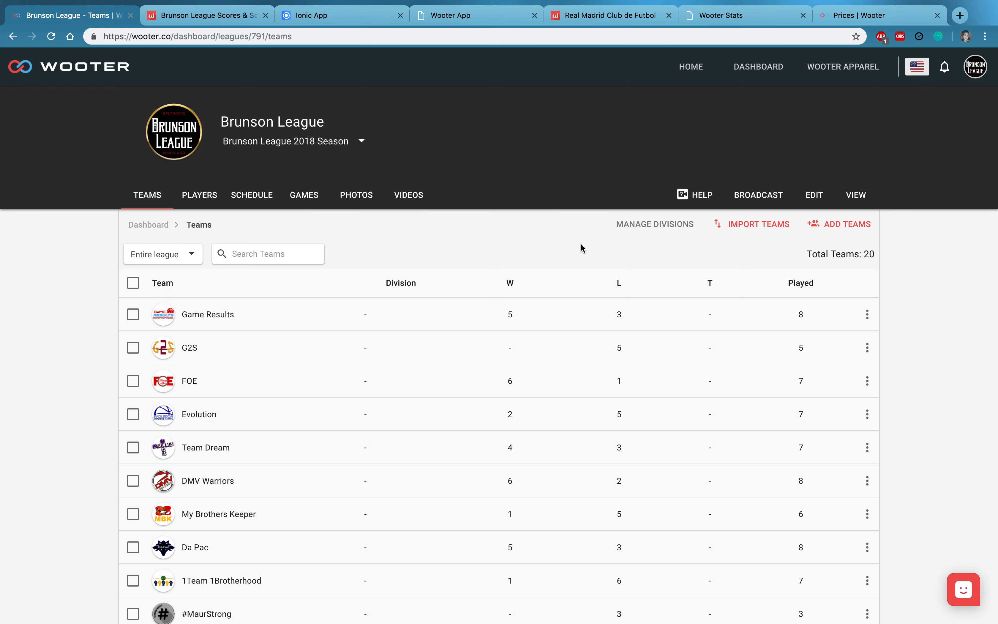
Open the league's player list, examine the first name and email fields for adding a player, and close the form unsaved
click(199, 201)
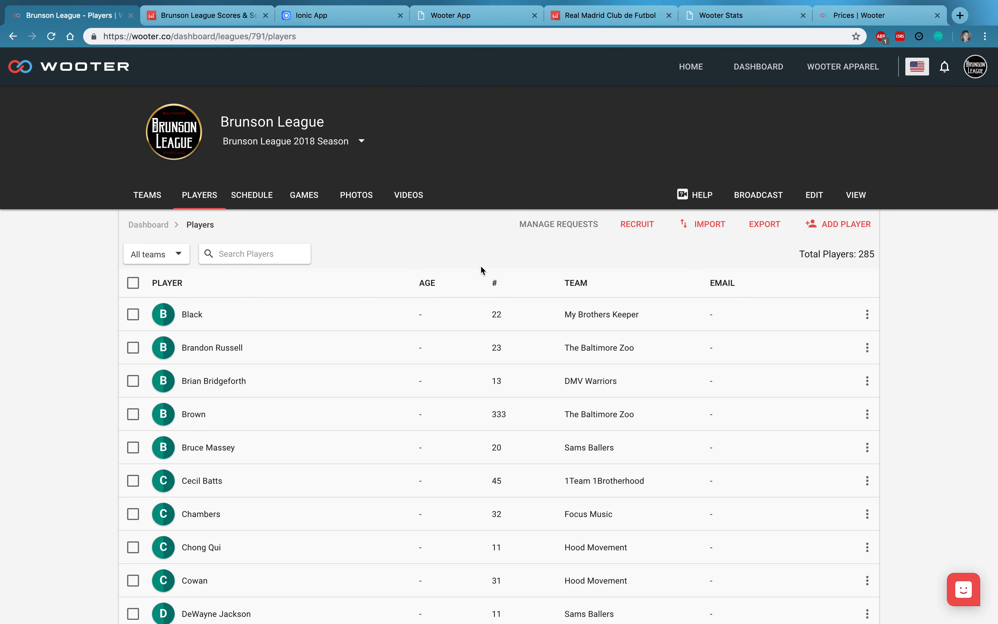
scroll(480, 265, down, 1)
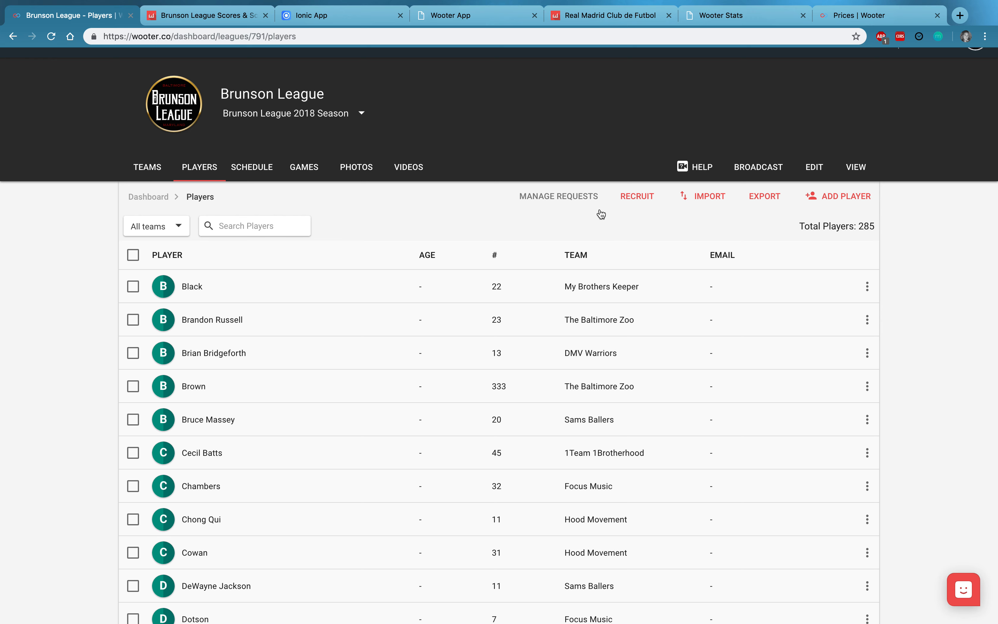
click(840, 208)
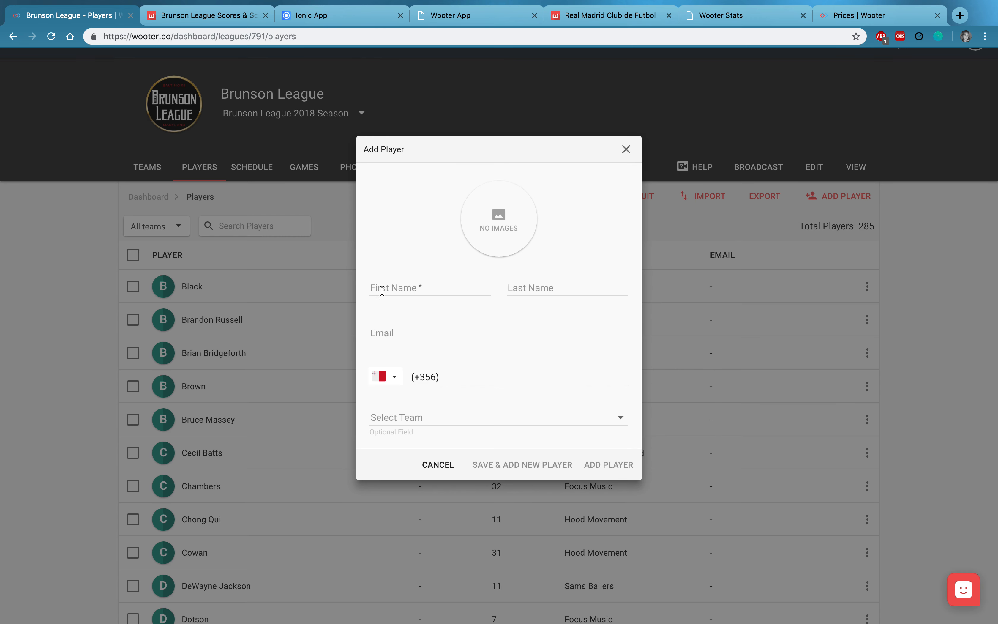
click(391, 287)
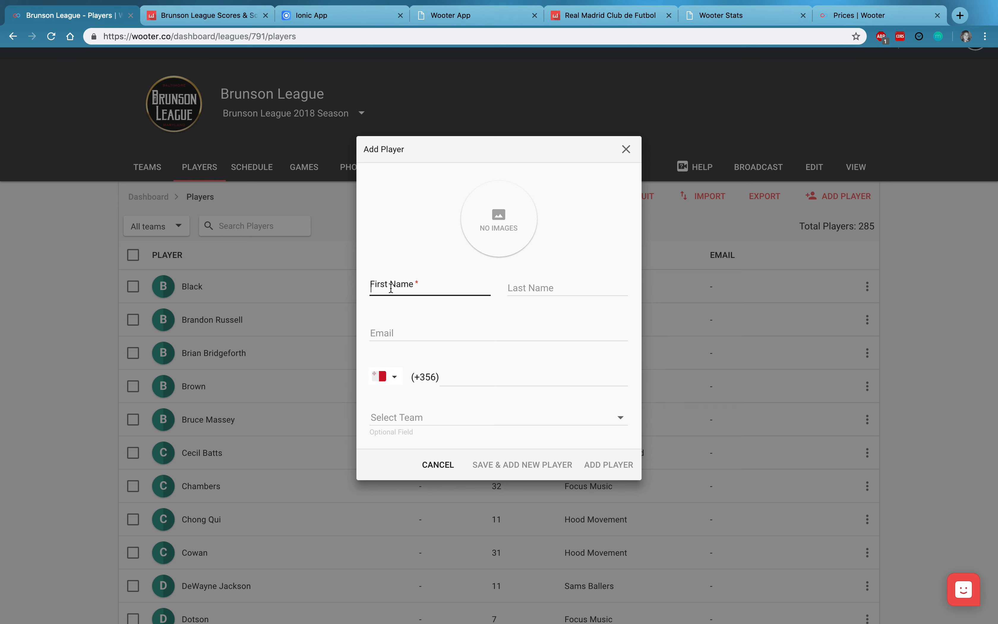
click(601, 251)
click(410, 287)
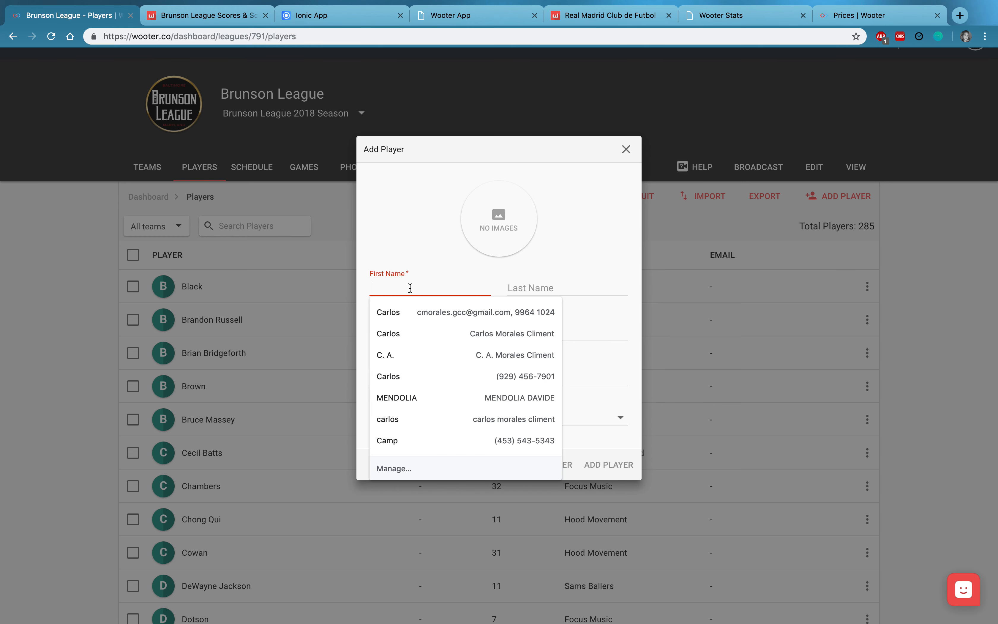
click(405, 259)
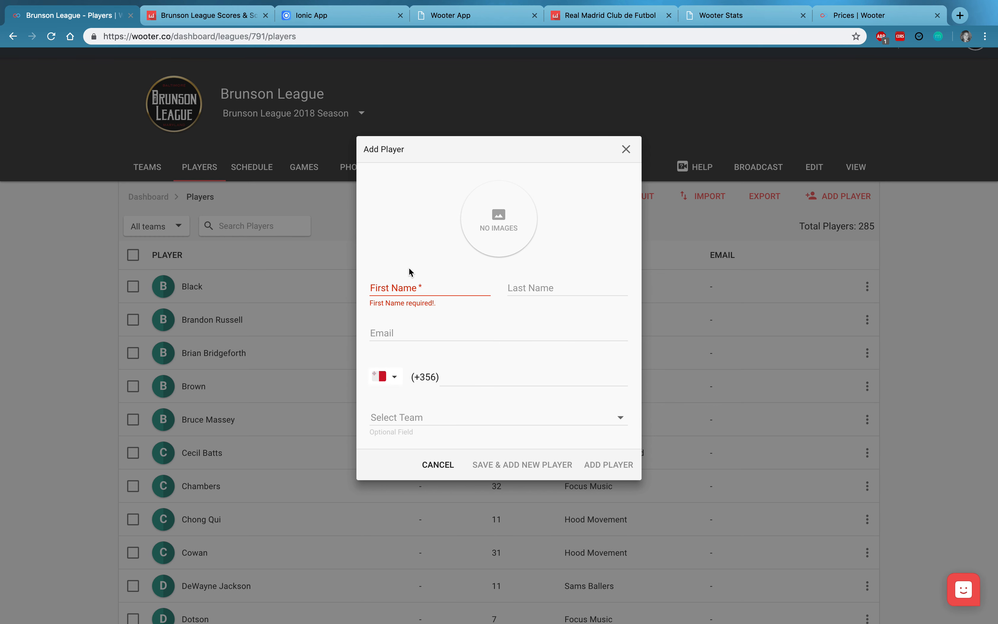
click(471, 332)
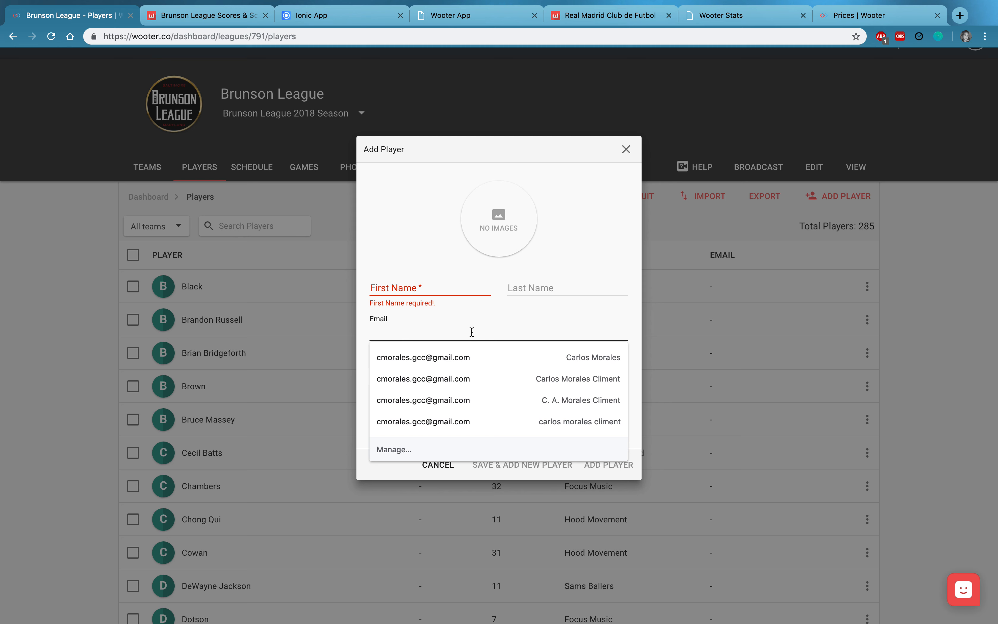
click(499, 314)
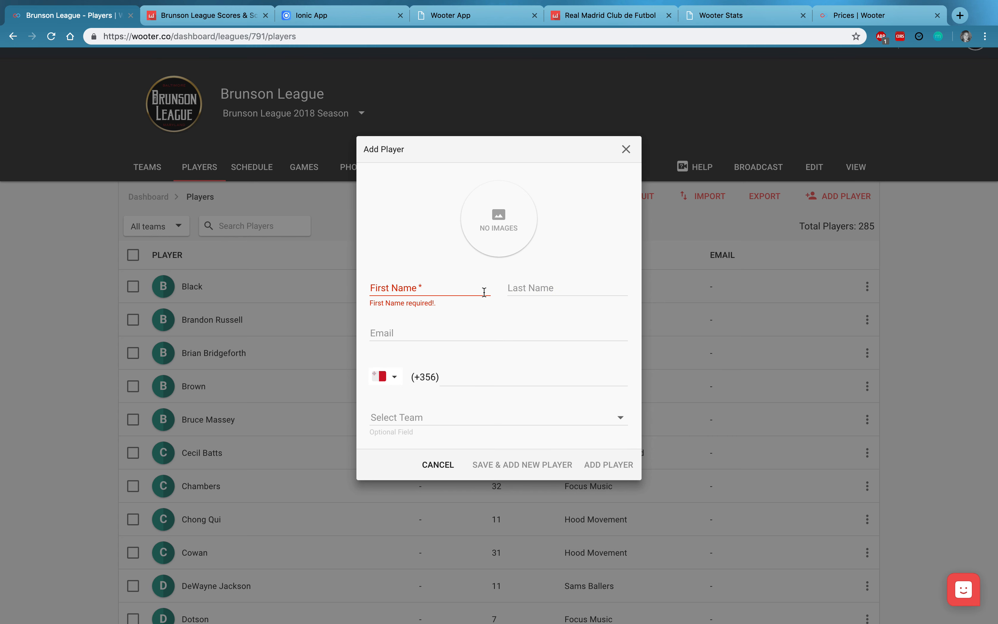
click(625, 151)
Review the file requirements for importing players and teams, and close the import dialog
click(700, 196)
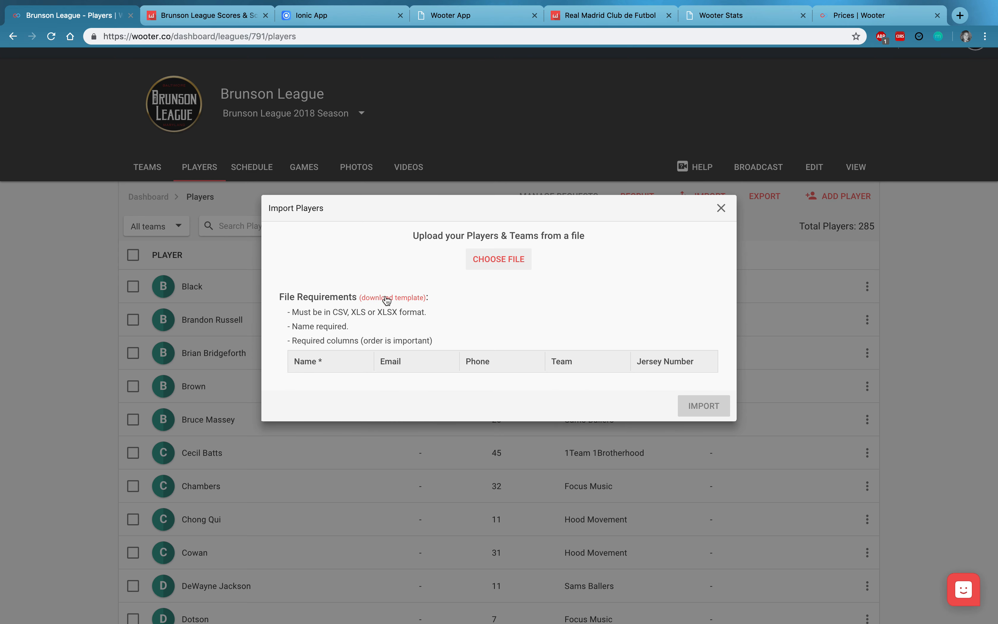
double_click(339, 313)
click(721, 208)
Open the automatic player recruitment settings and select the whole signup share link
click(622, 202)
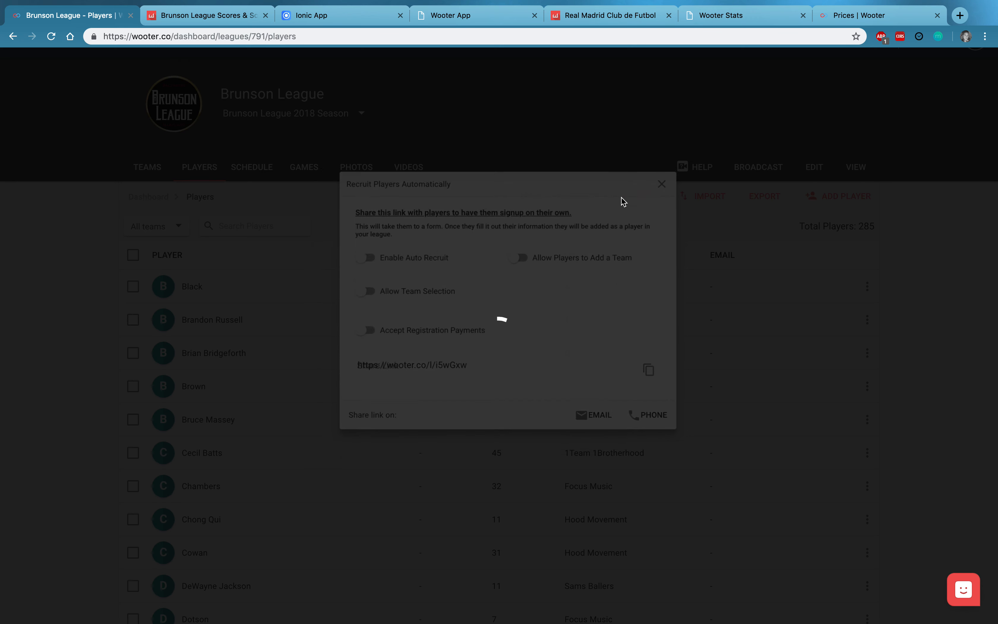
click(434, 377)
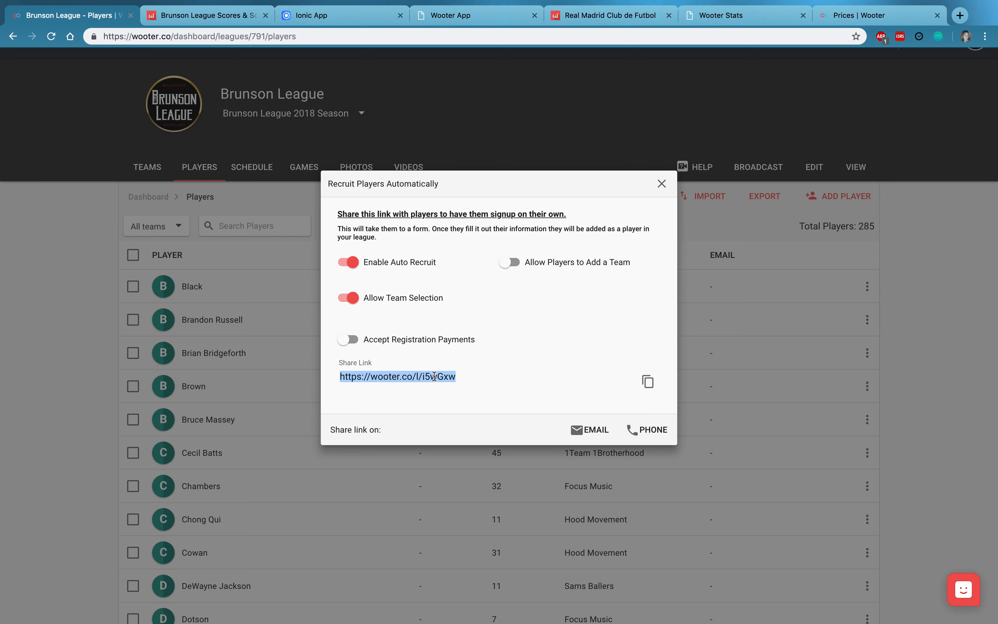
click(504, 379)
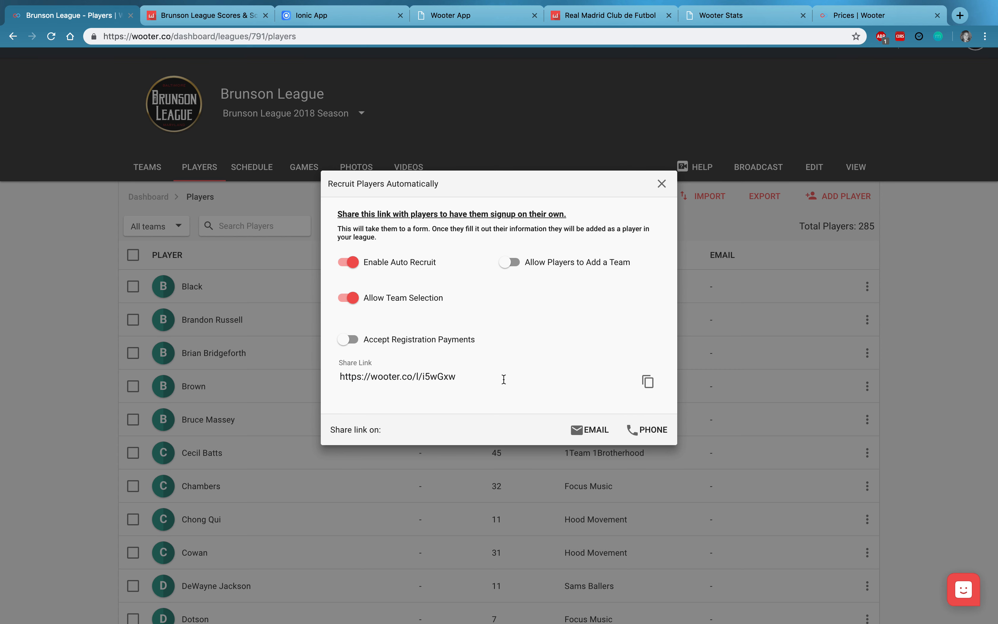
double_click(387, 376)
click(386, 377)
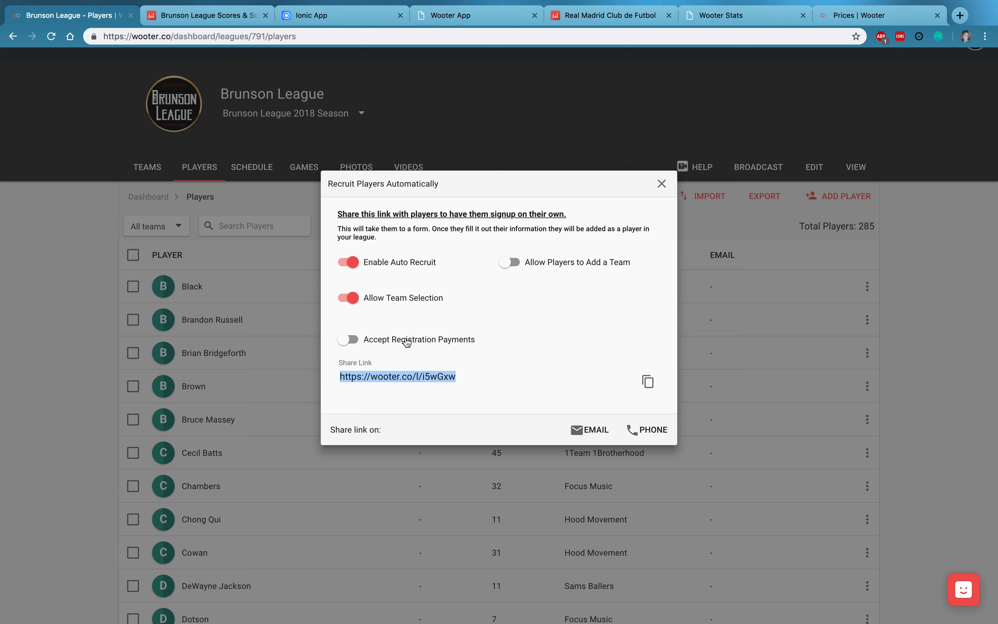
View the account verification form for accepting registration payments, and close it along with the recruitment settings
click(347, 339)
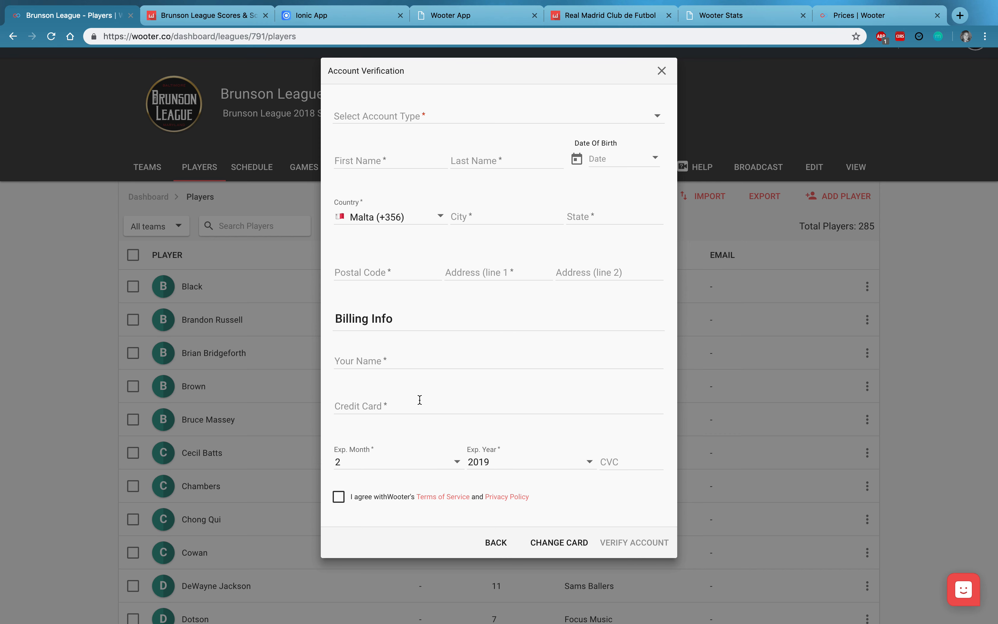
click(662, 71)
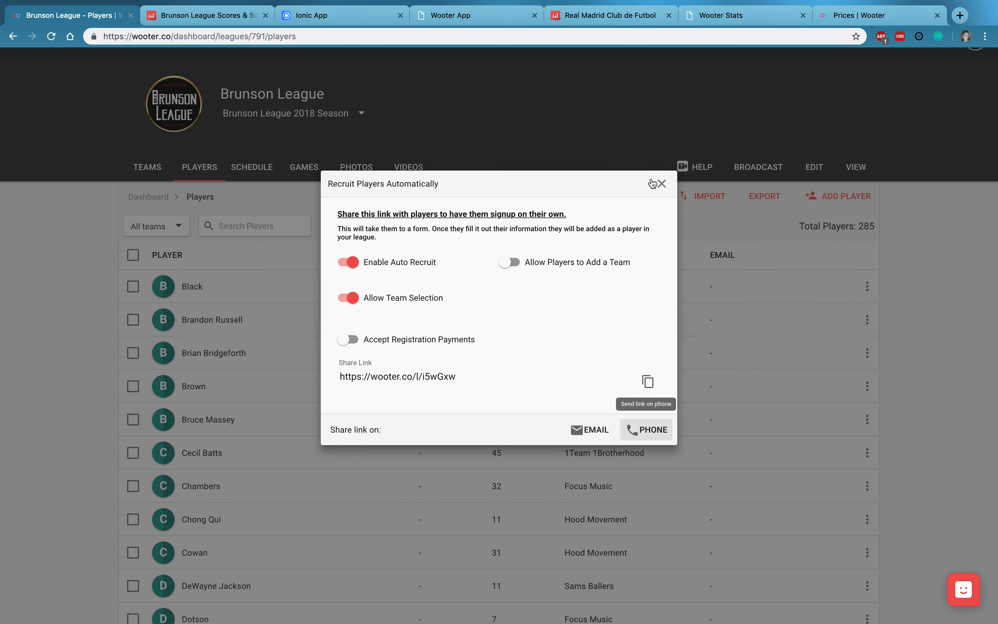
click(661, 184)
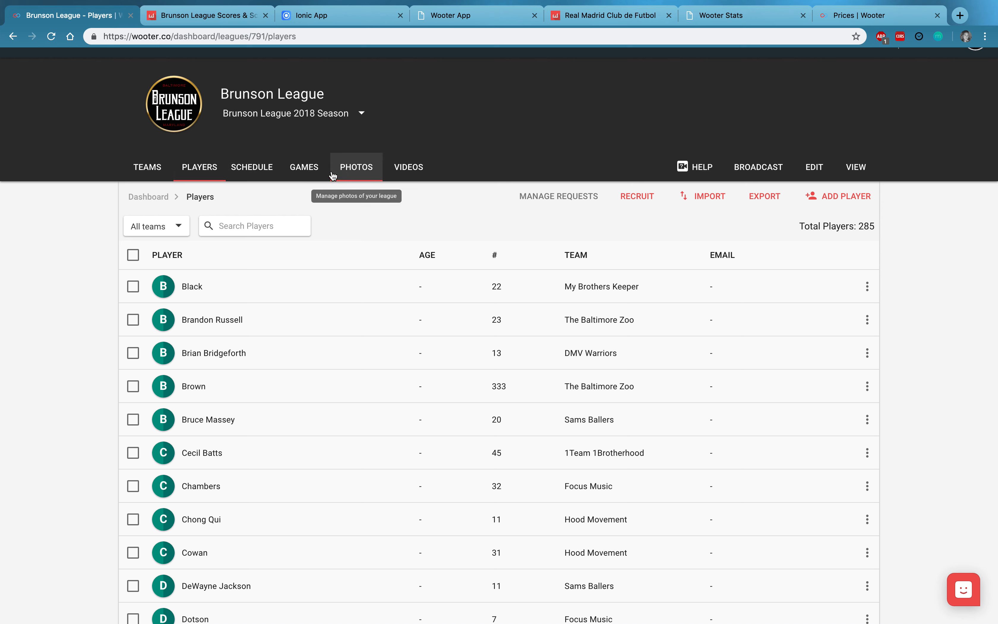
Open the league's games list, examine the team, player, instruction and name fields for adding an event, and close the form unsaved
click(307, 172)
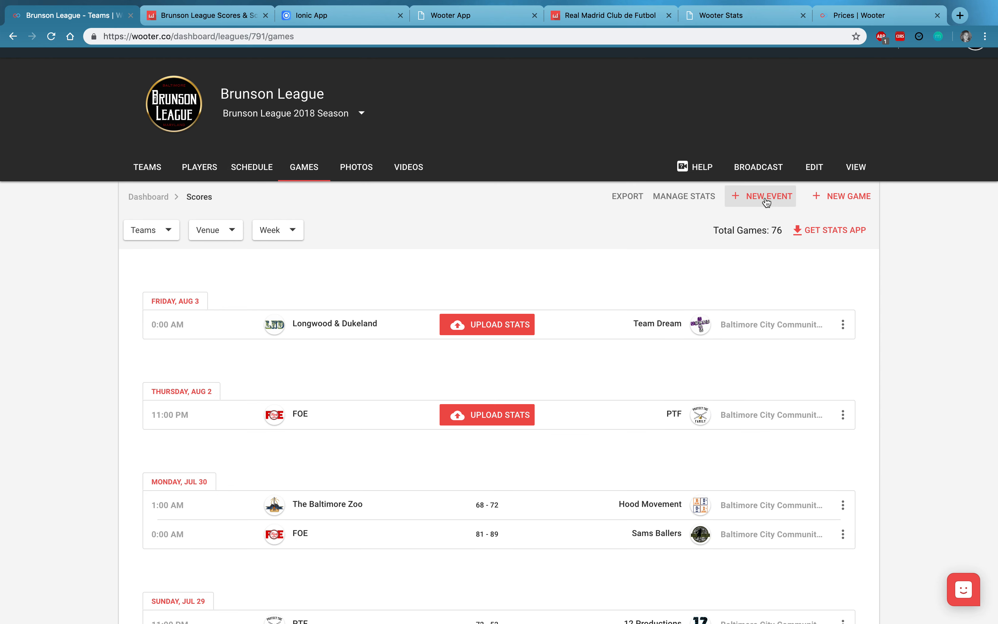
click(765, 201)
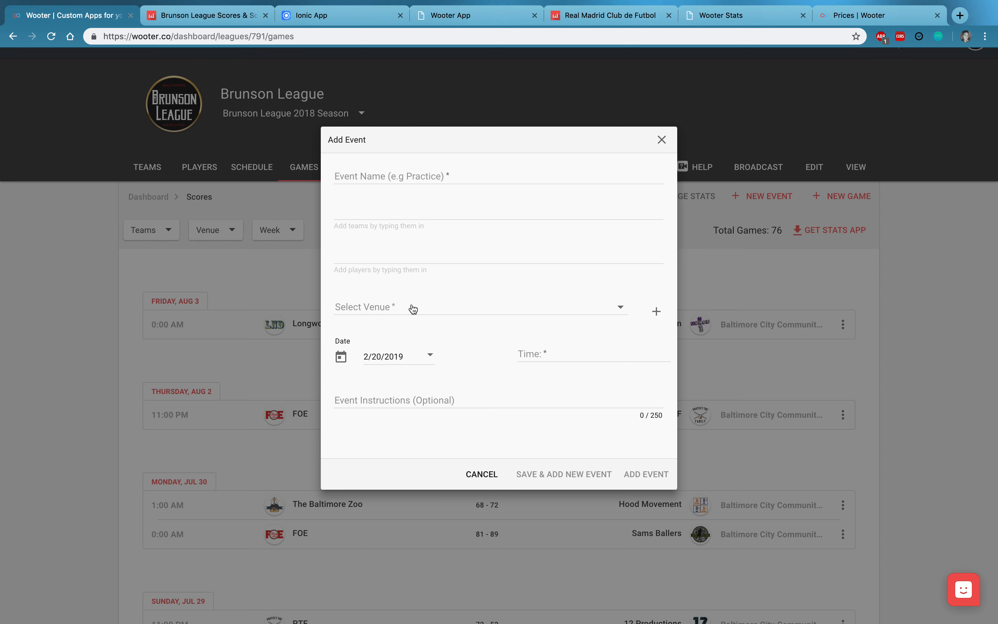
click(412, 251)
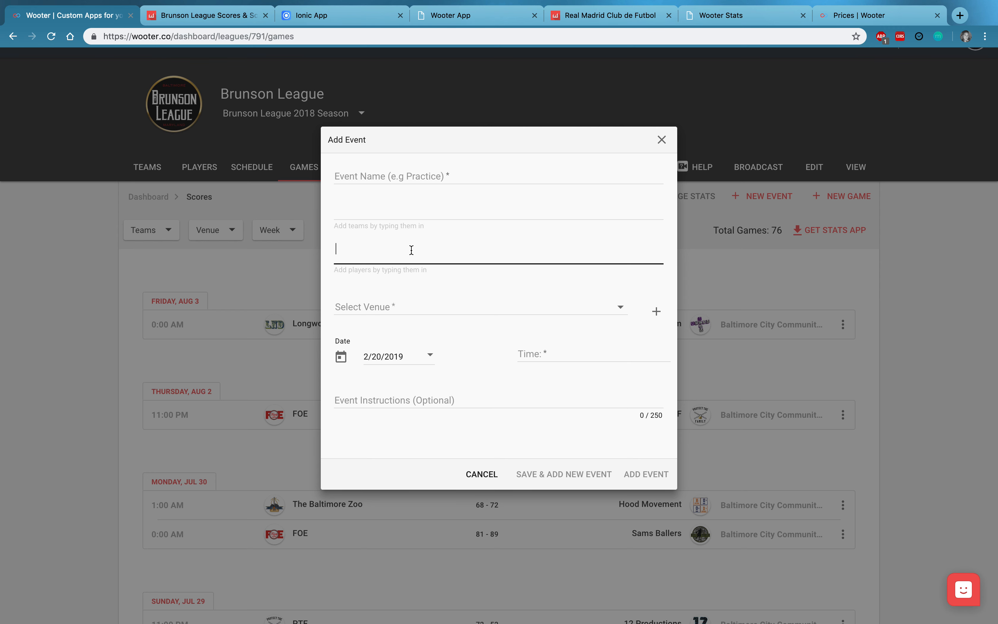
click(484, 207)
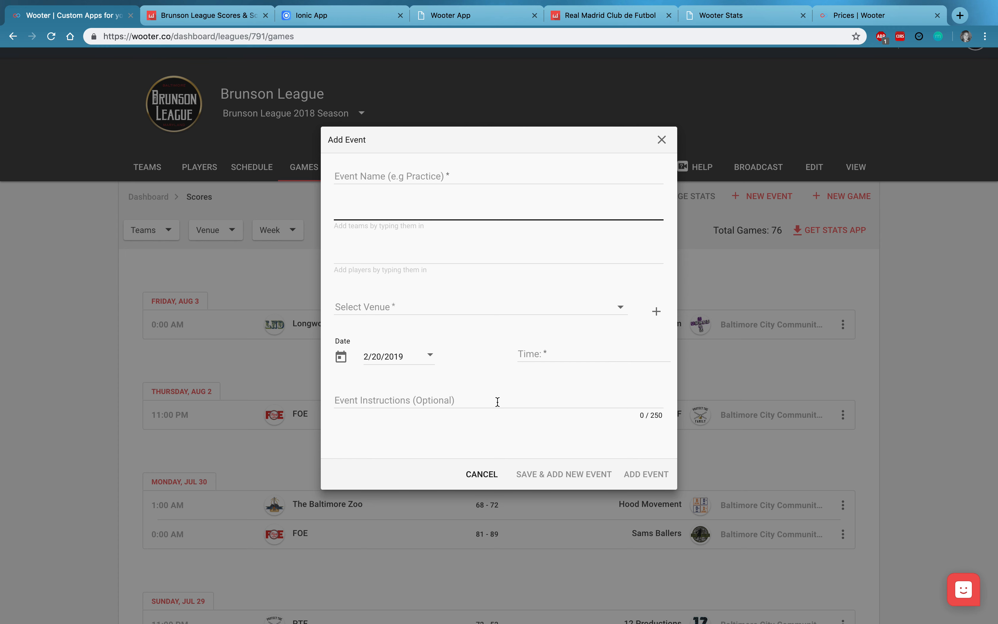
click(488, 401)
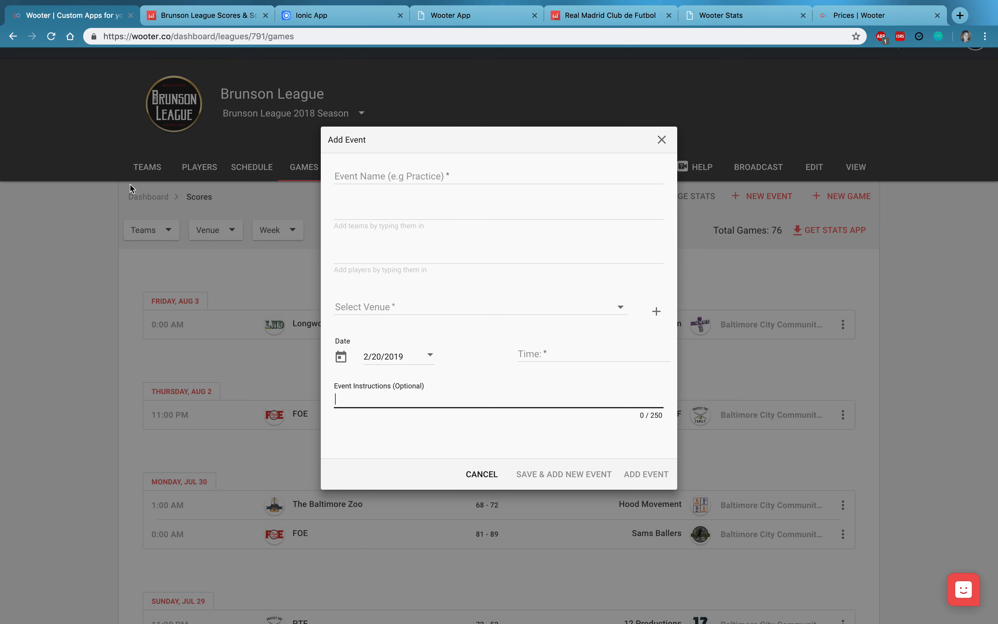
click(439, 171)
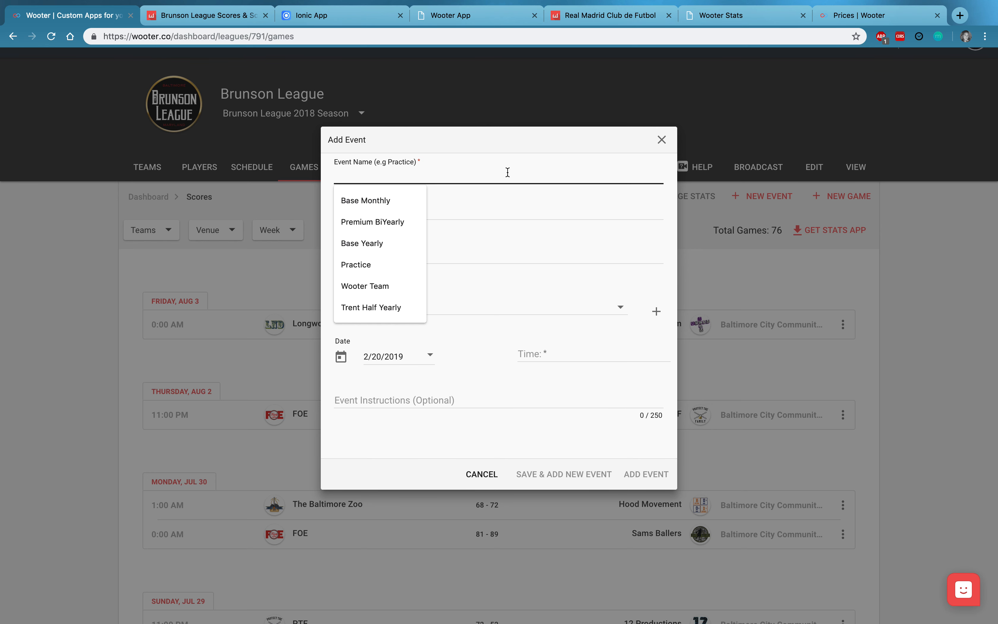
click(554, 145)
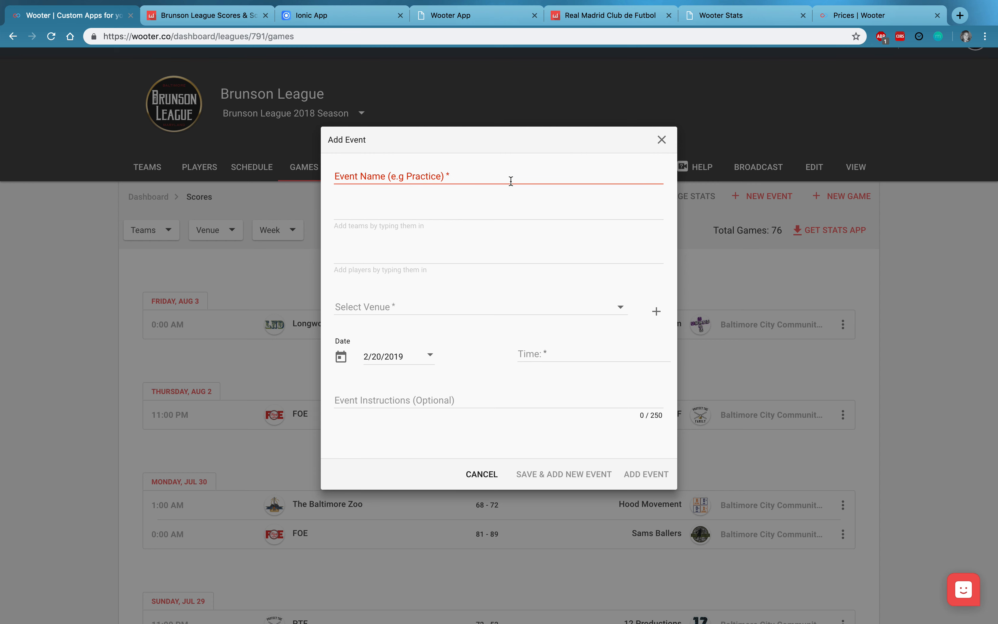
click(661, 140)
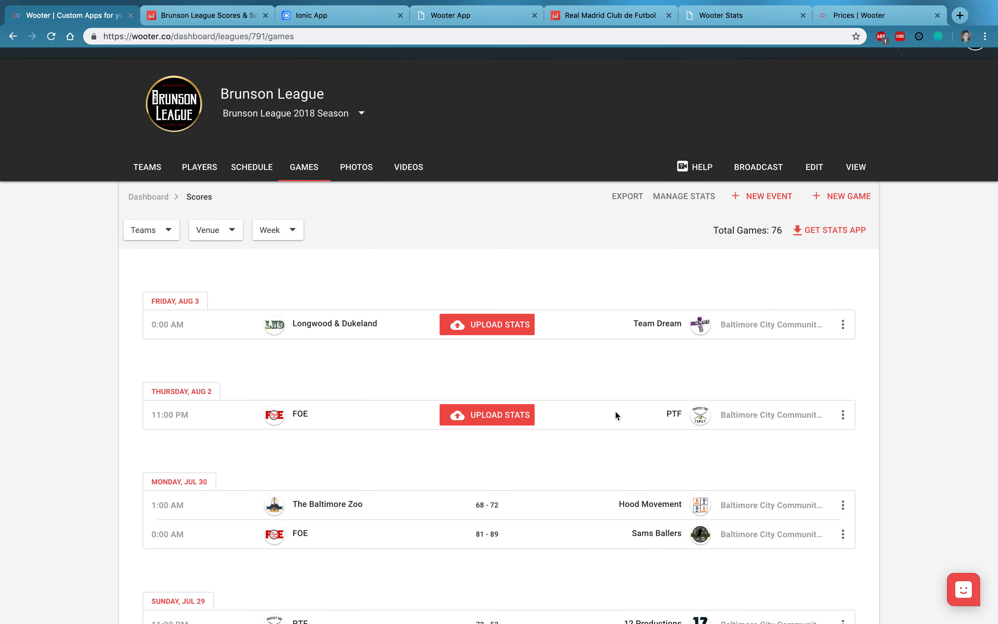
Open the form for adding a game and view the home and visiting team choices without picking any
click(845, 196)
click(437, 268)
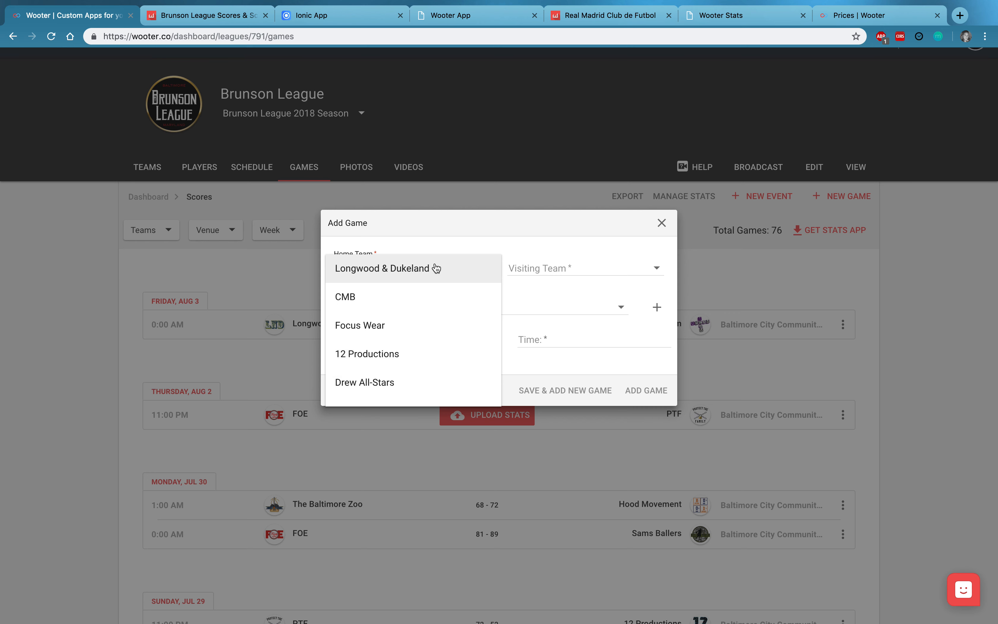
click(530, 264)
click(529, 266)
click(500, 235)
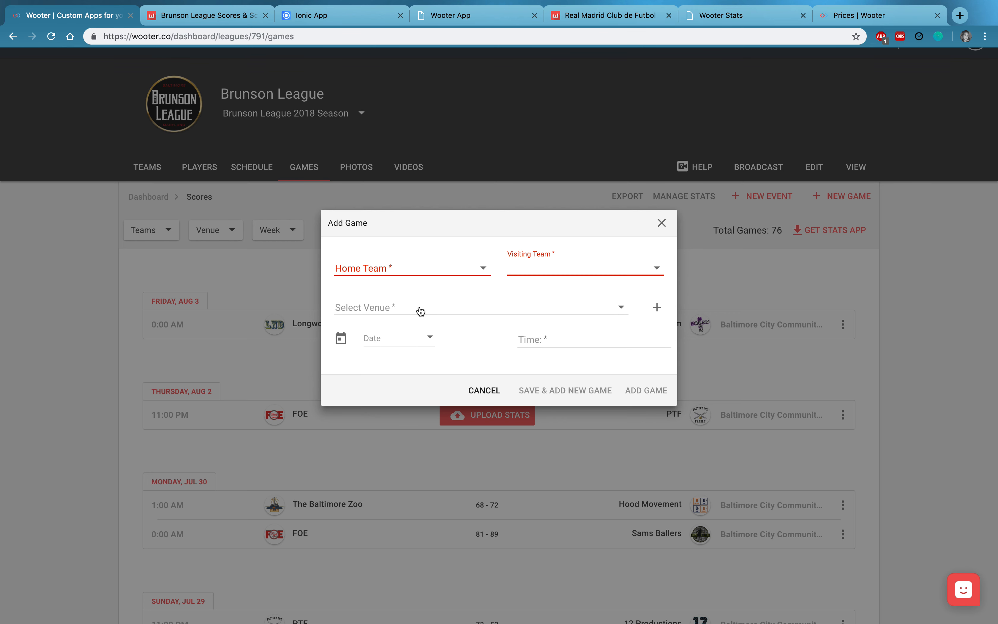
View the new game's venue, date and time options, and close the form unsaved
click(420, 310)
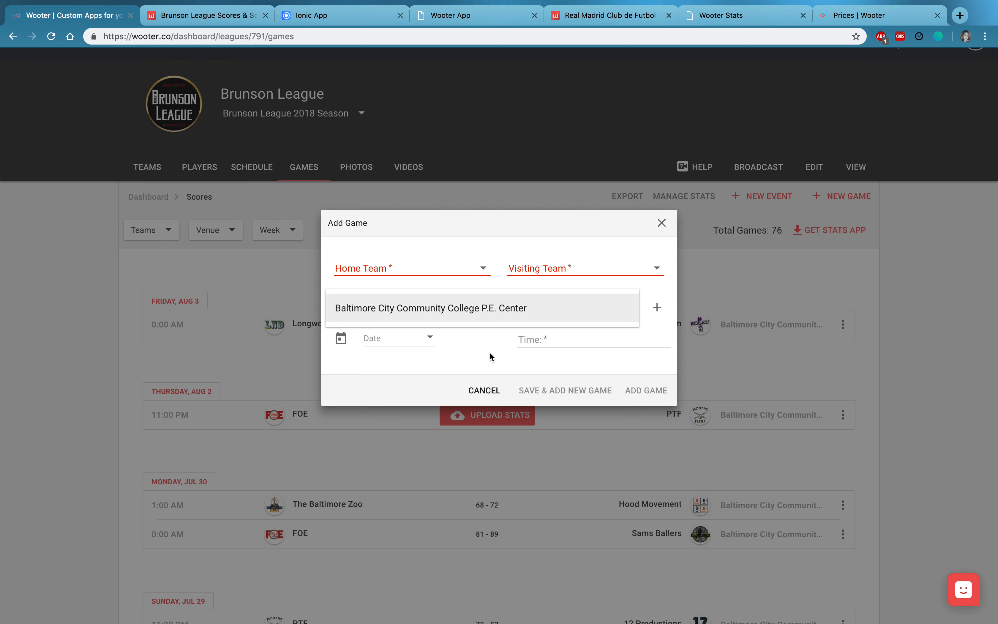
click(488, 335)
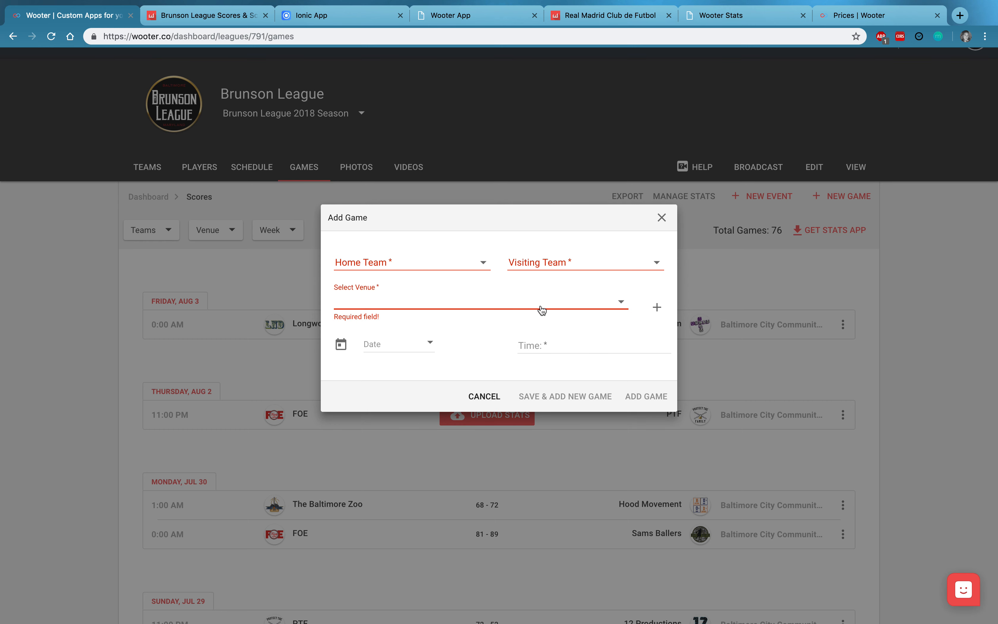
click(406, 343)
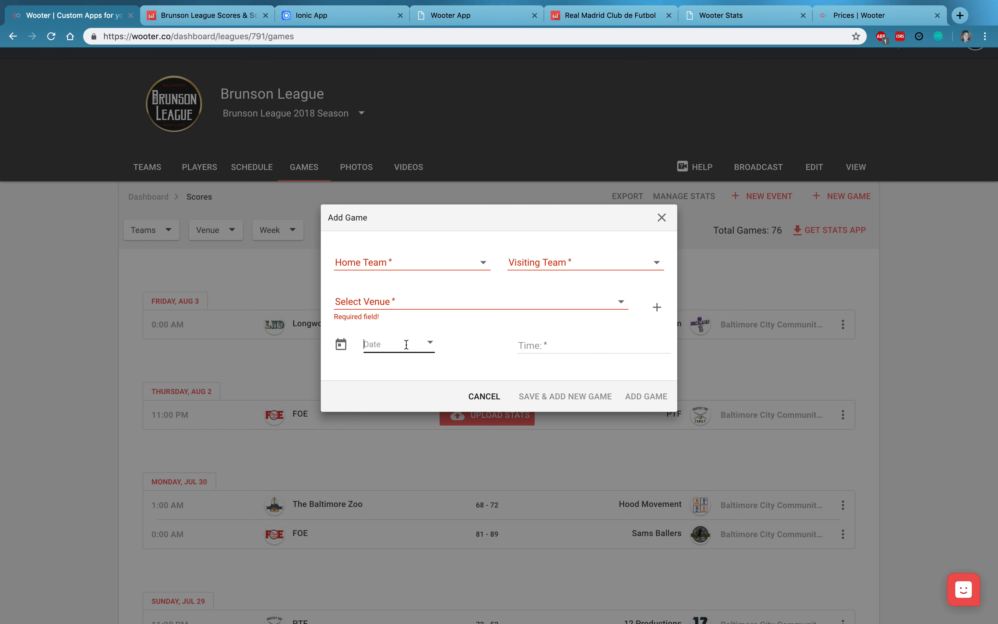
click(429, 343)
click(589, 350)
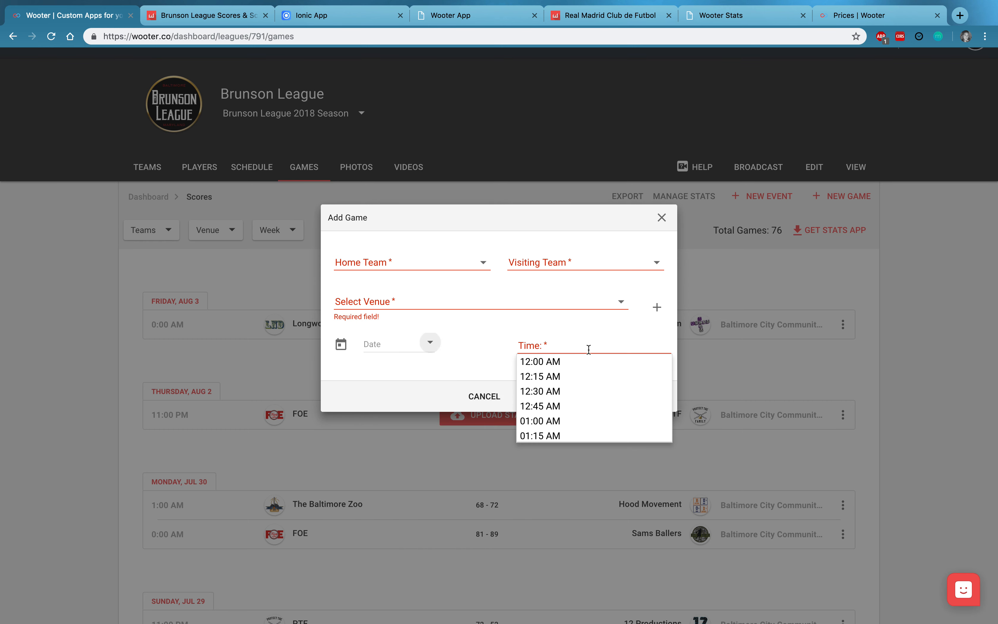
click(472, 348)
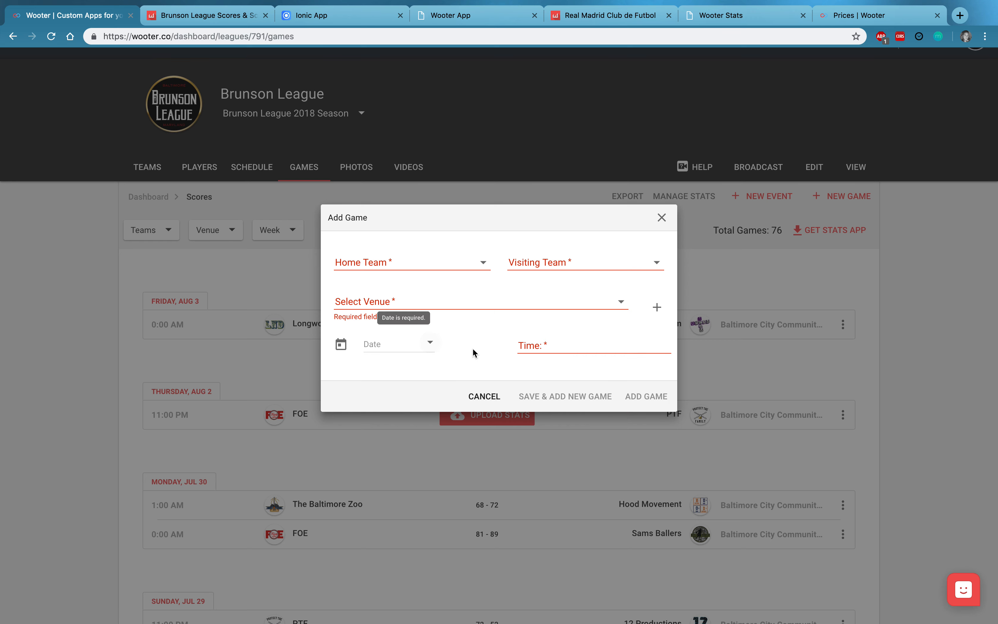
click(665, 221)
Examine the list of games by date, comparing those with final scores to those still needing stats uploaded
scroll(569, 330, down, 3)
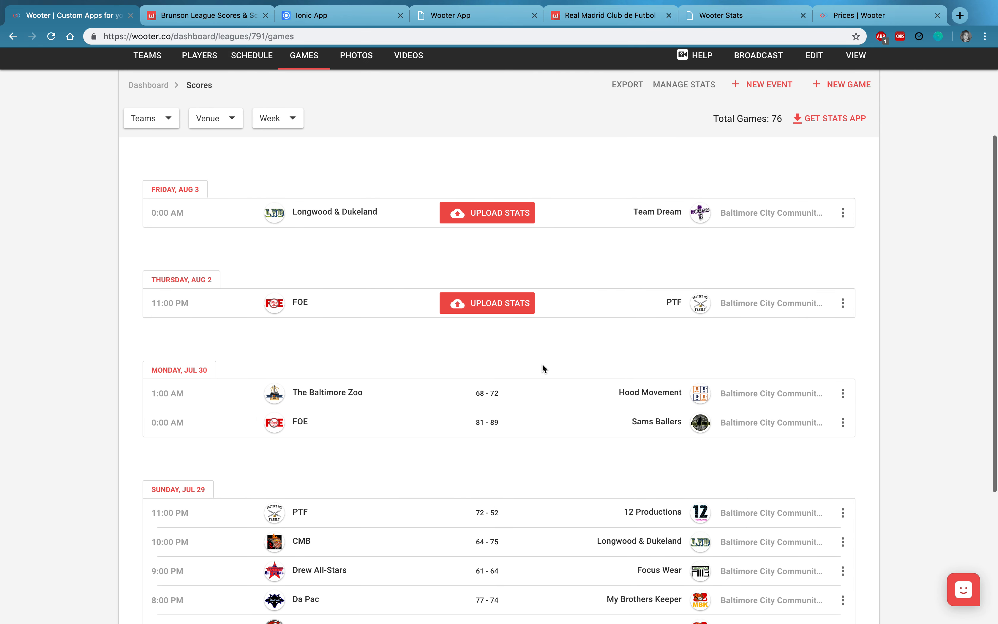
scroll(542, 364, up, 3)
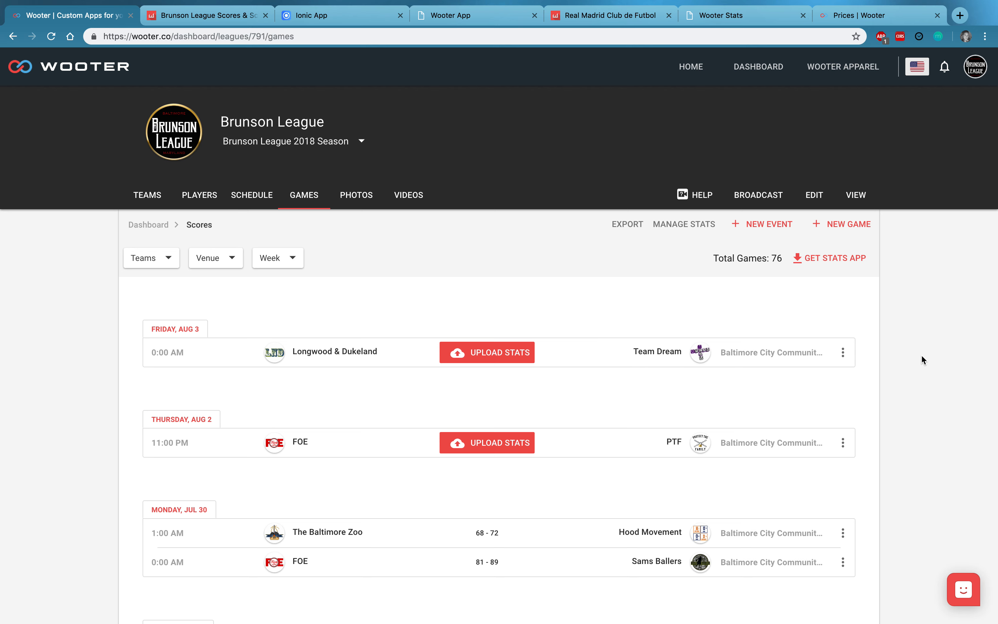
scroll(863, 348, down, 2)
scroll(863, 348, up, 2)
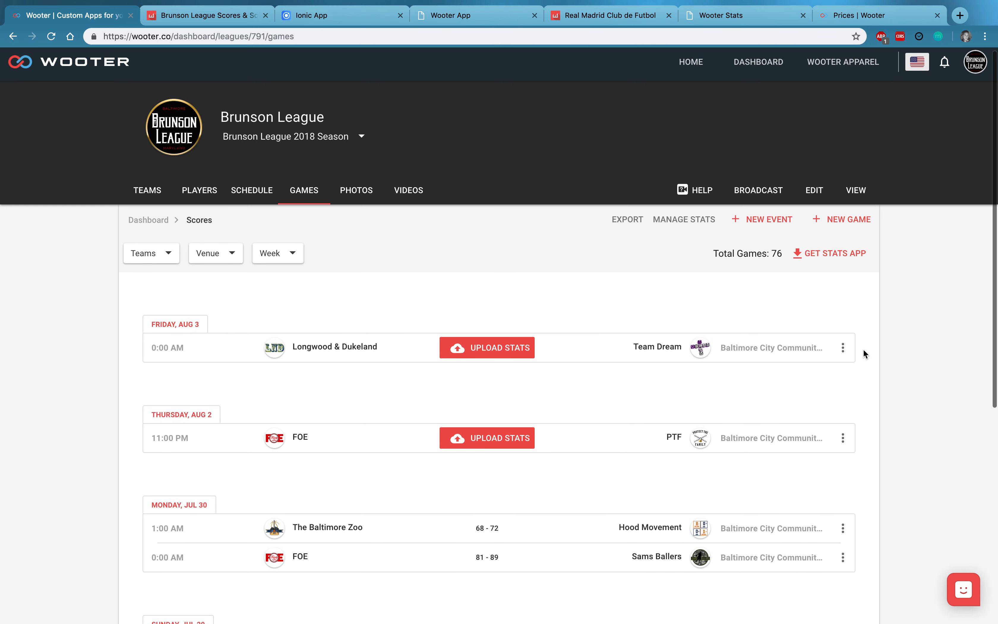
scroll(863, 349, down, 2)
scroll(863, 348, up, 2)
scroll(779, 306, down, 4)
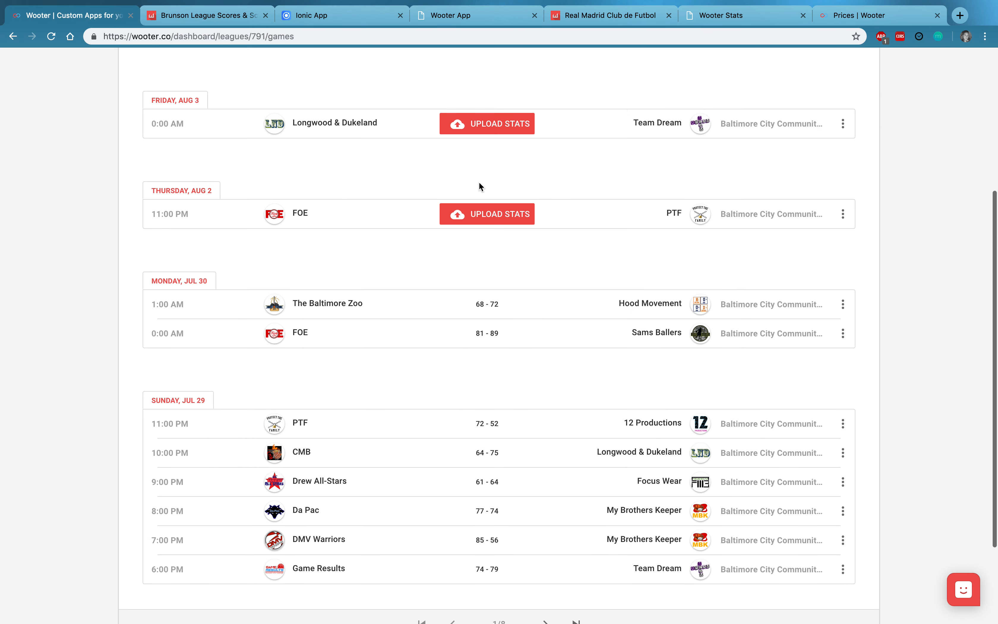
scroll(781, 289, up, 2)
scroll(781, 290, up, 2)
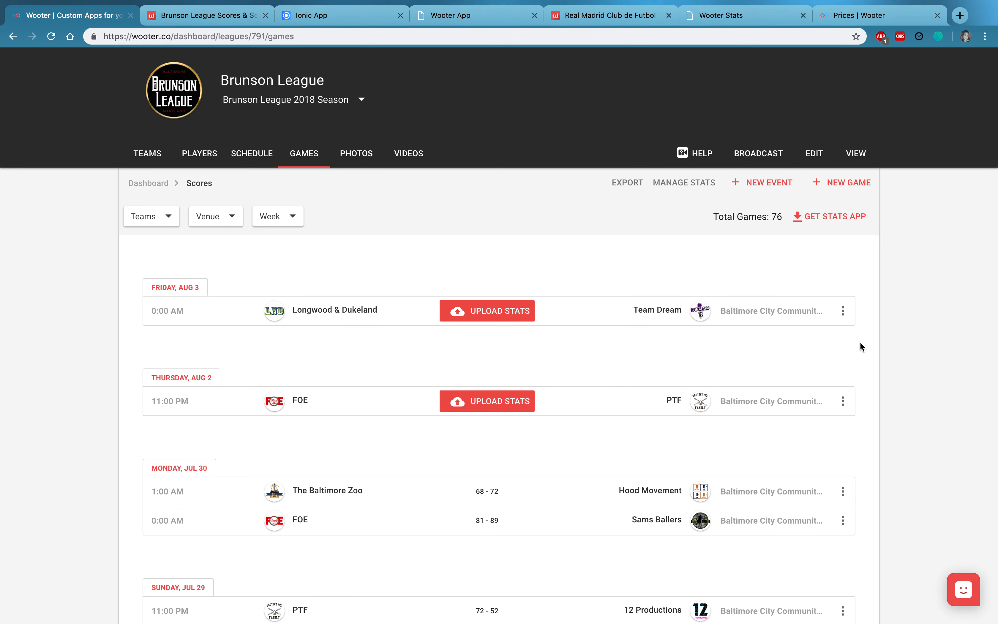
scroll(859, 345, down, 1)
scroll(866, 292, up, 2)
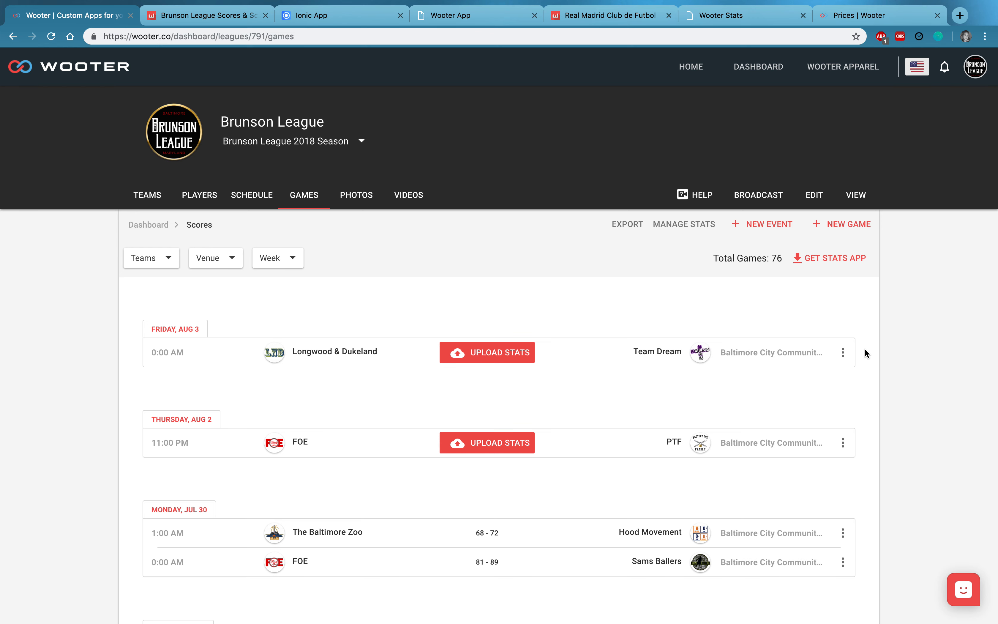
Open the stats of the July 30 game between The Baltimore Zoo and Hood Movement, and review both teams' player stats
scroll(865, 353, down, 3)
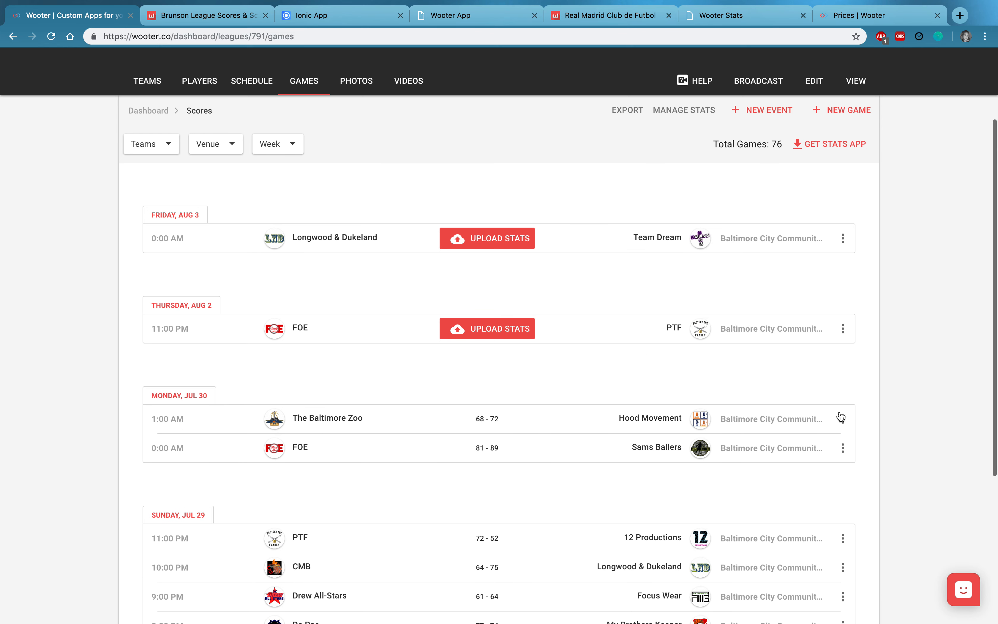
click(841, 418)
click(819, 429)
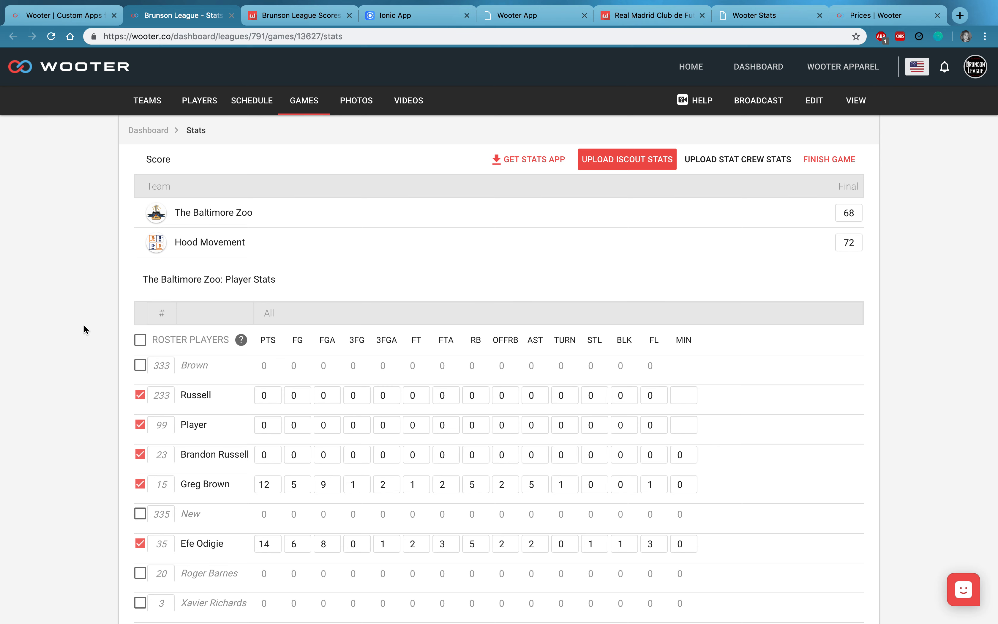
scroll(81, 328, down, 3)
scroll(90, 328, up, 3)
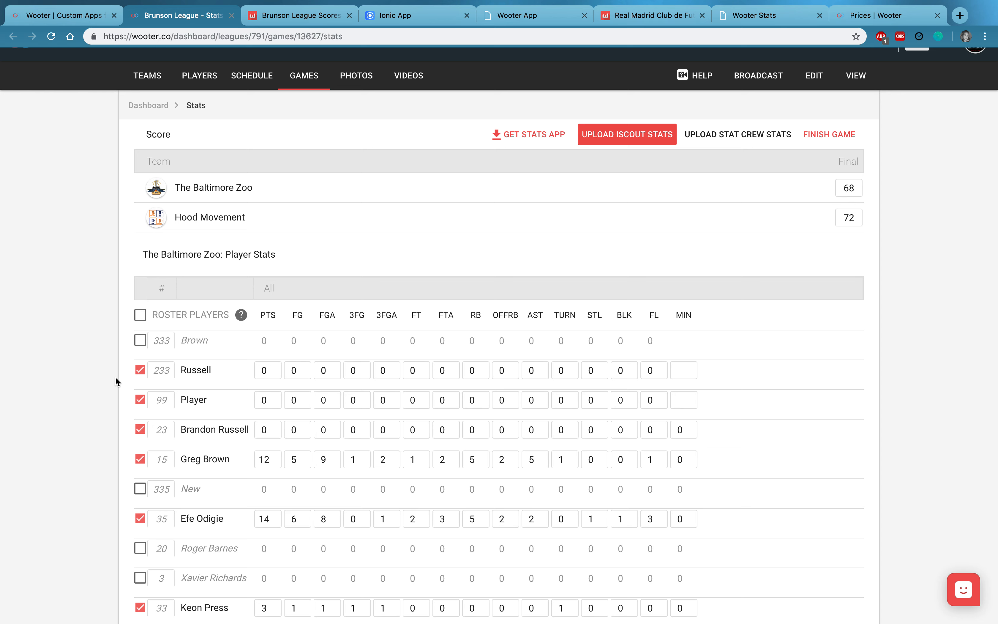
scroll(138, 402, down, 3)
scroll(133, 400, down, 12)
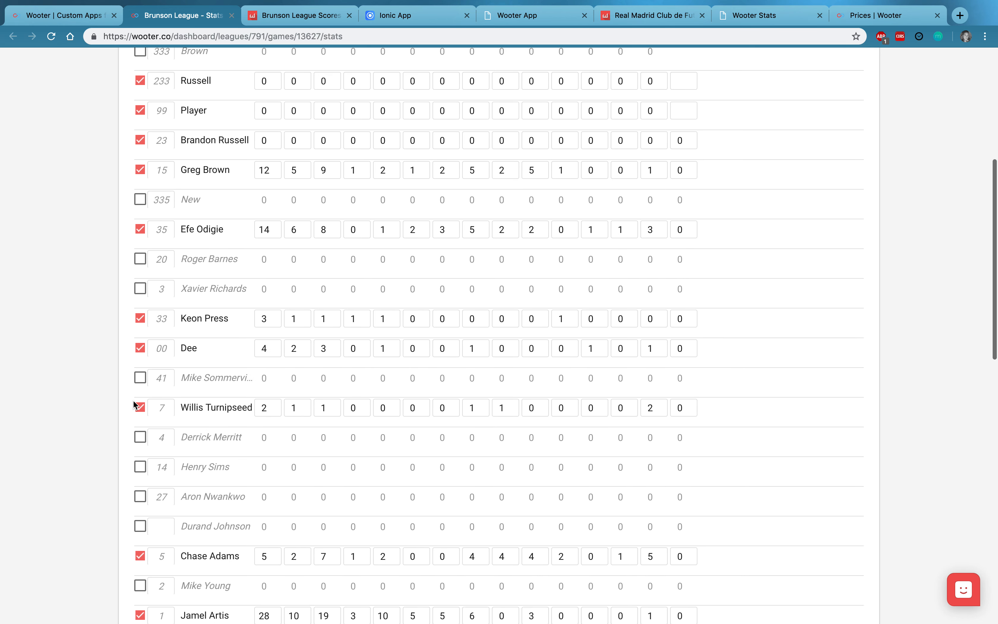
scroll(326, 351, down, 6)
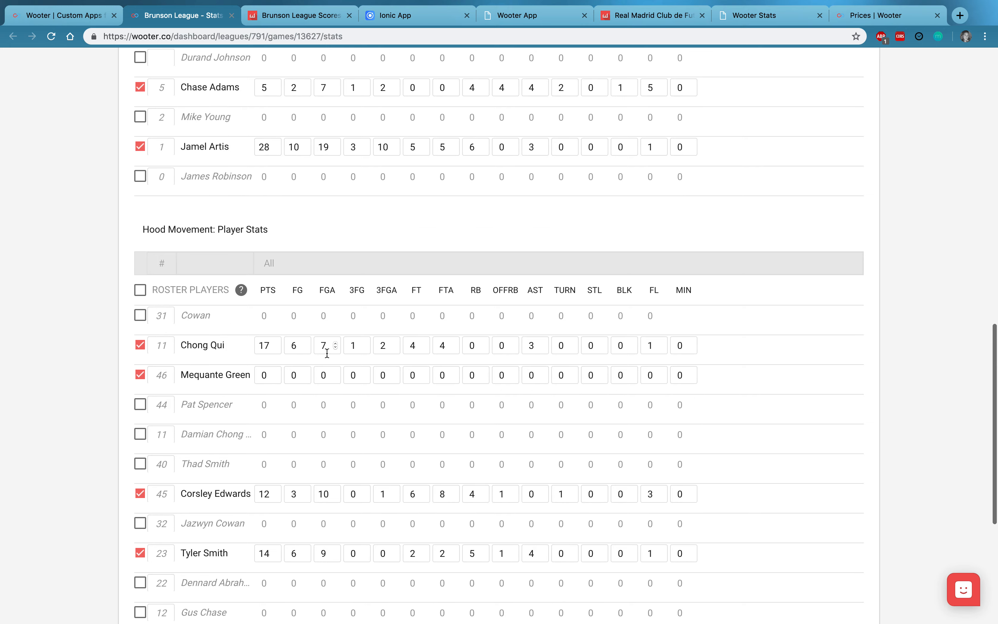
scroll(327, 353, up, 20)
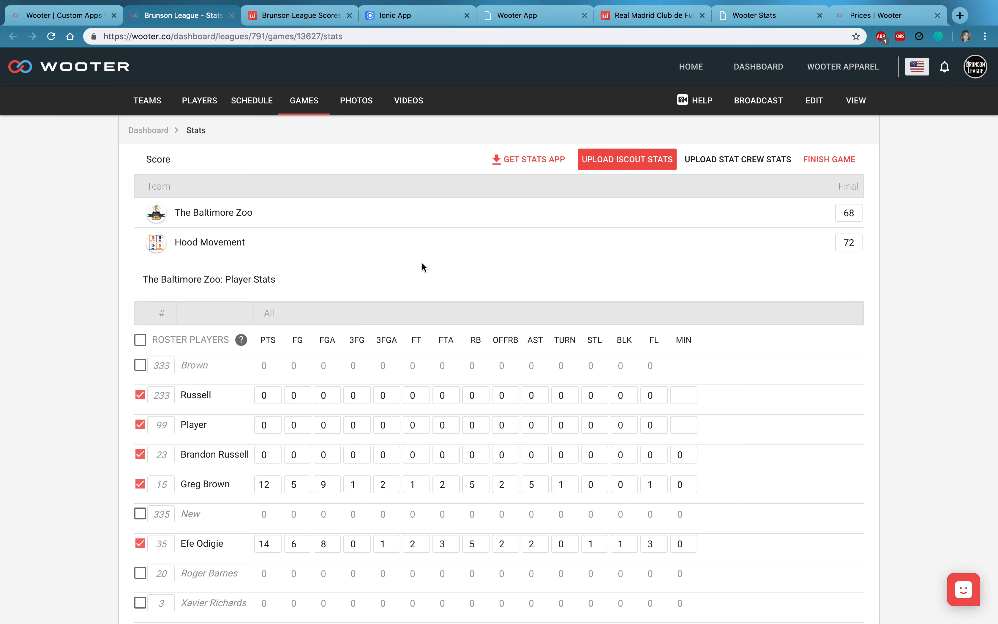
Switch to the Ionic App, turn off the phone-size emulation, and view the organization type options without changing the selection
click(411, 18)
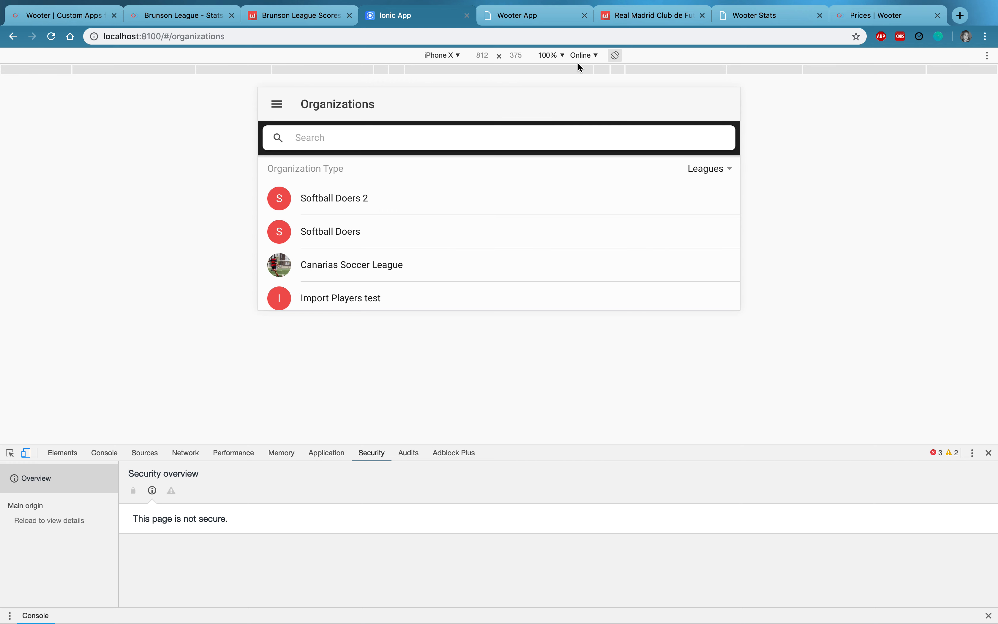
click(26, 452)
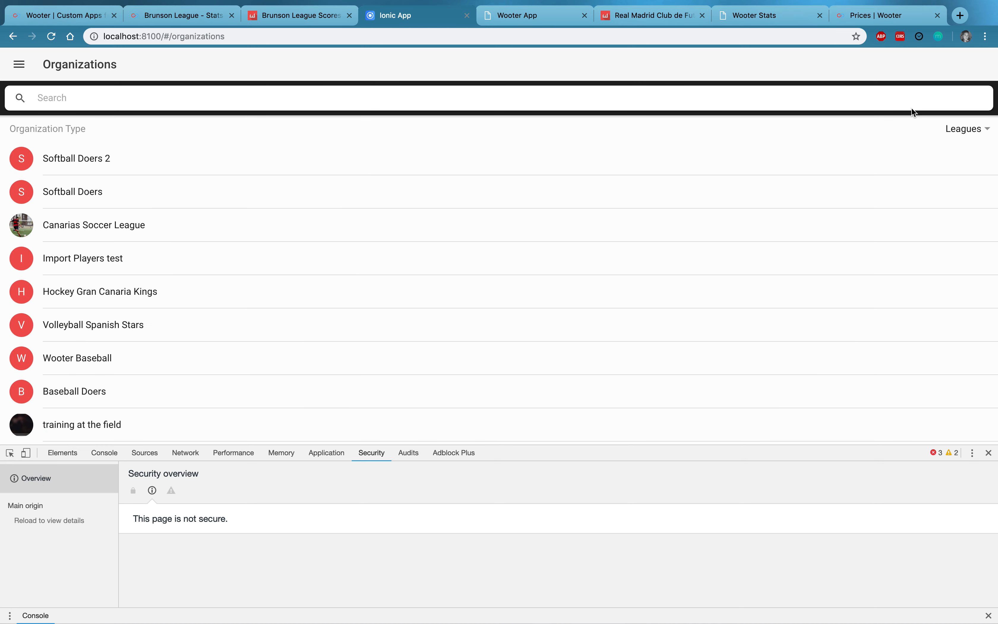
click(966, 130)
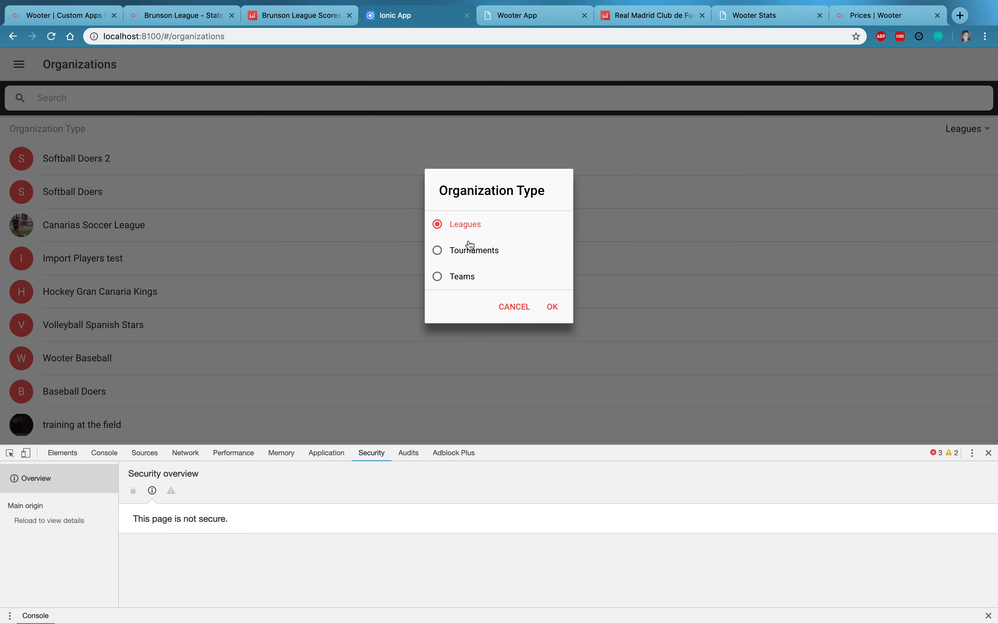
click(520, 309)
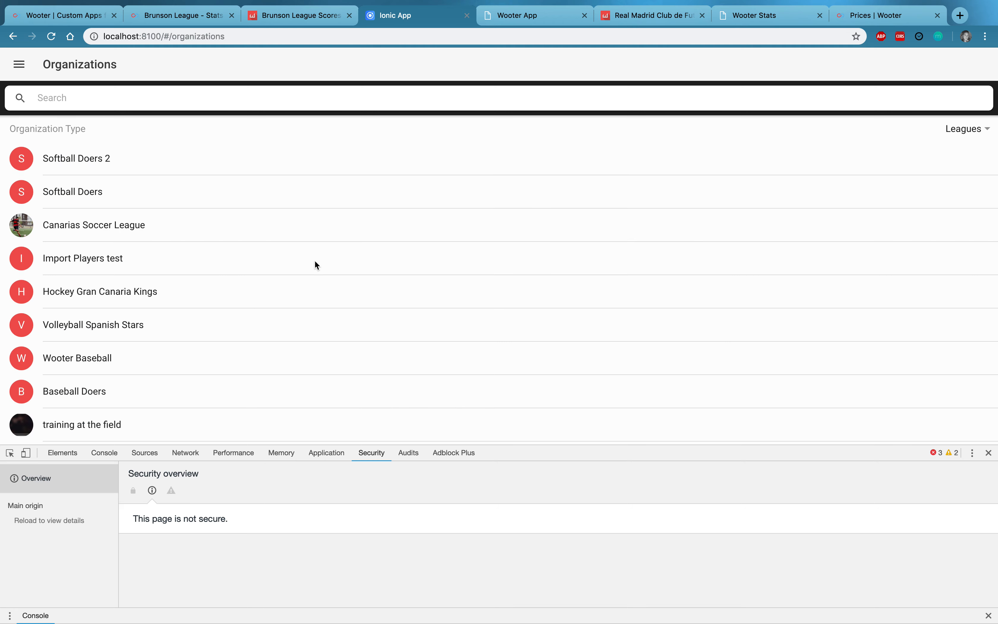
Find the ABC league among the organizations and open the games of its ACB 2018 season
scroll(316, 265, down, 10)
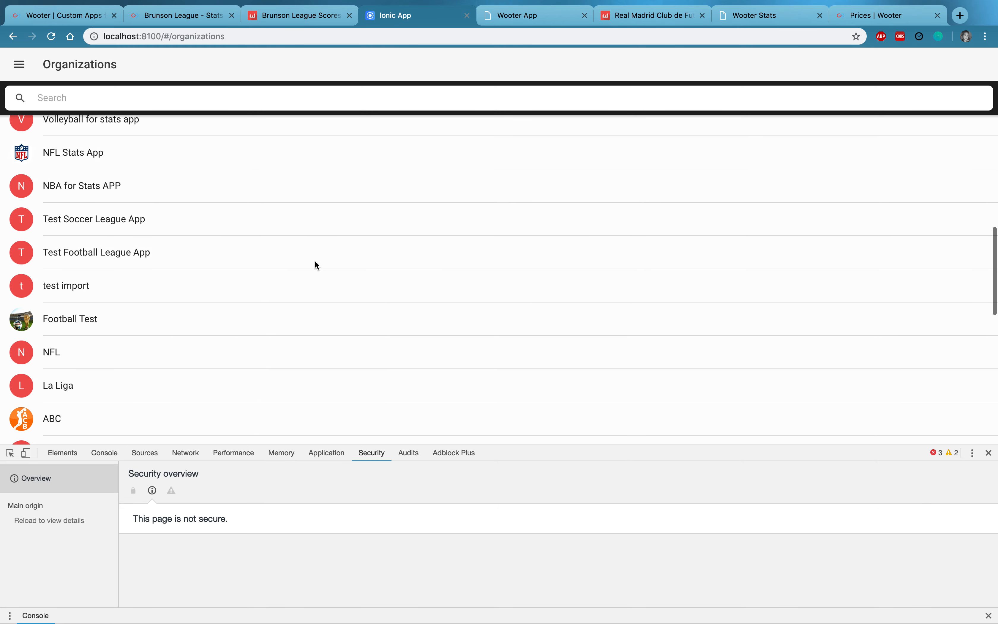
scroll(314, 264, down, 3)
scroll(314, 264, up, 12)
scroll(314, 264, down, 13)
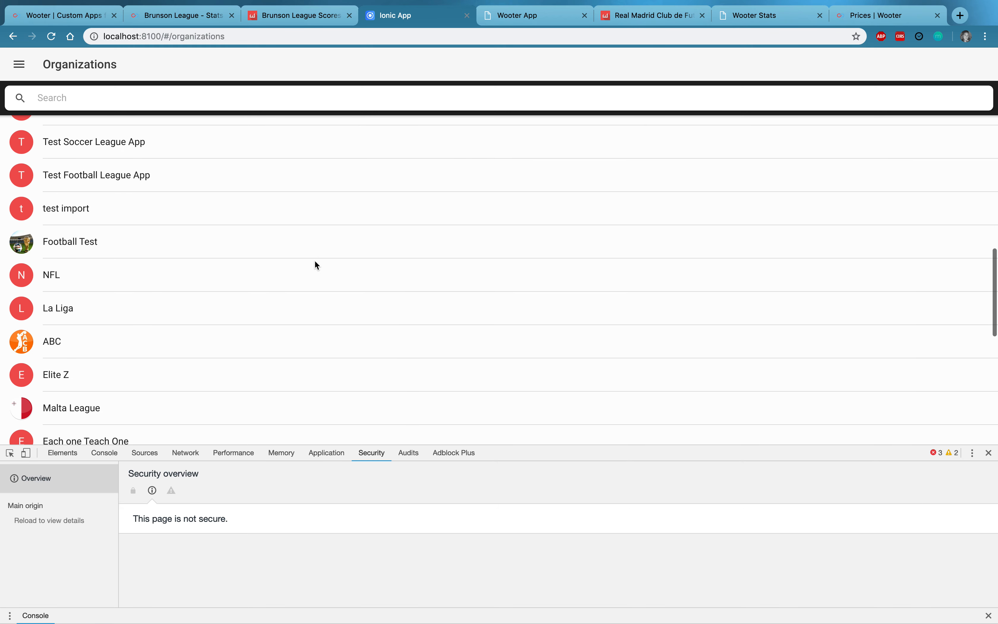
click(68, 339)
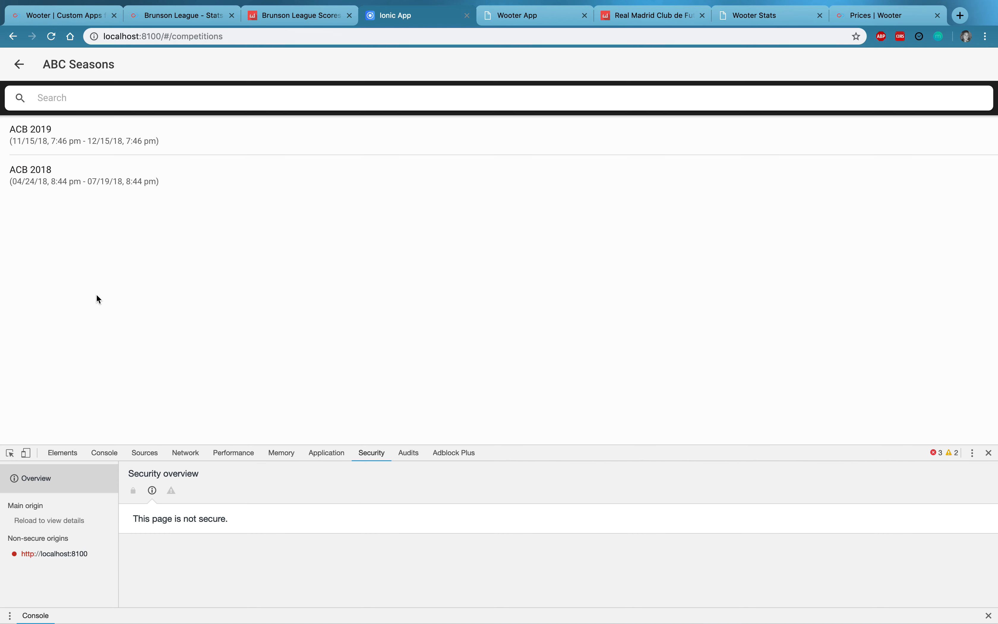
click(66, 173)
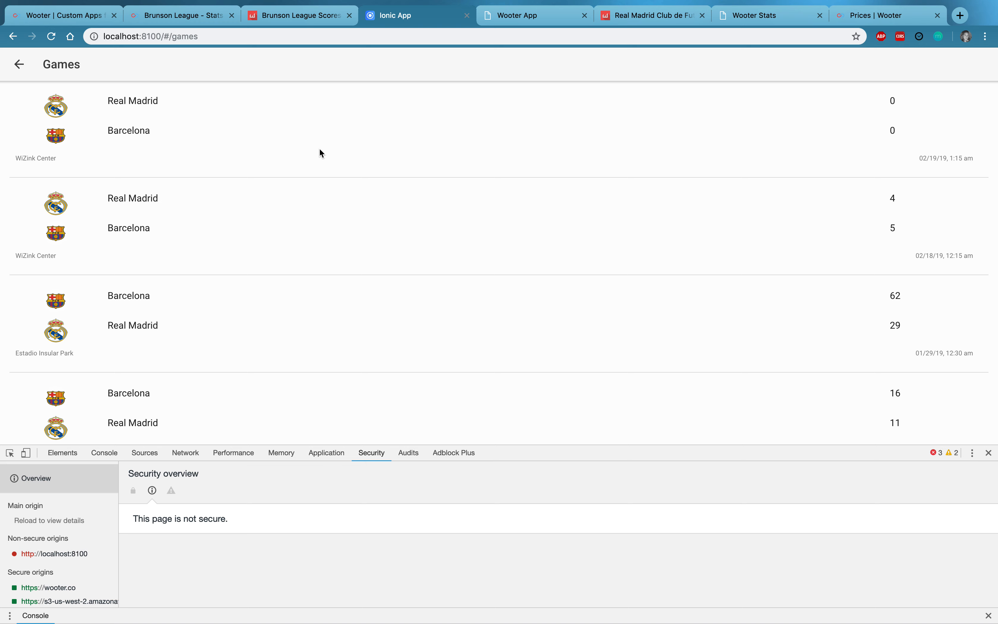
Open the league page wooter.co/acbb in a new incognito window
scroll(321, 154, down, 5)
scroll(320, 149, up, 5)
key(super+shift+n)
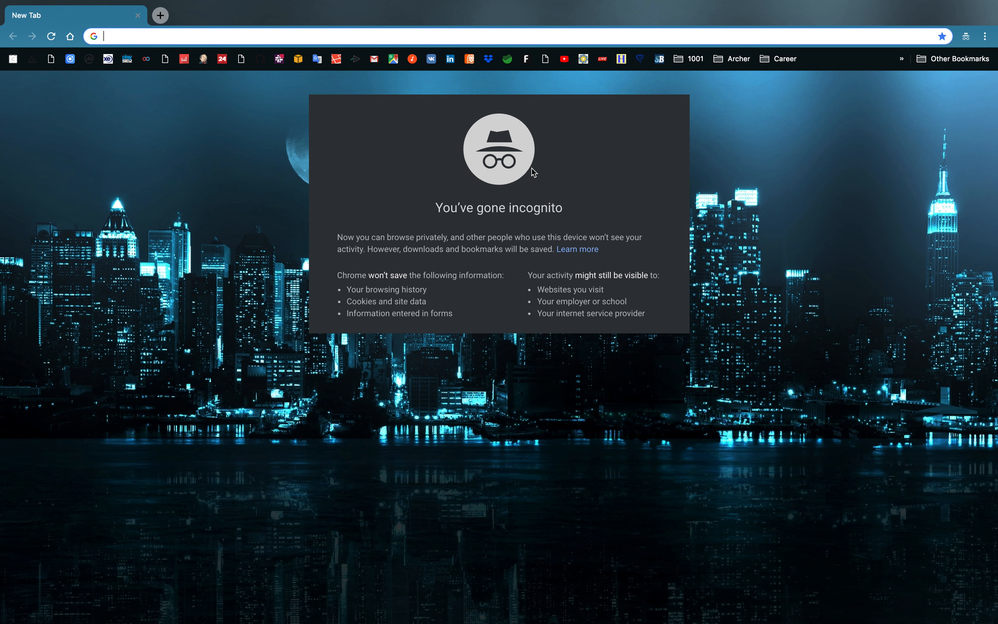
text(wooter.co/)
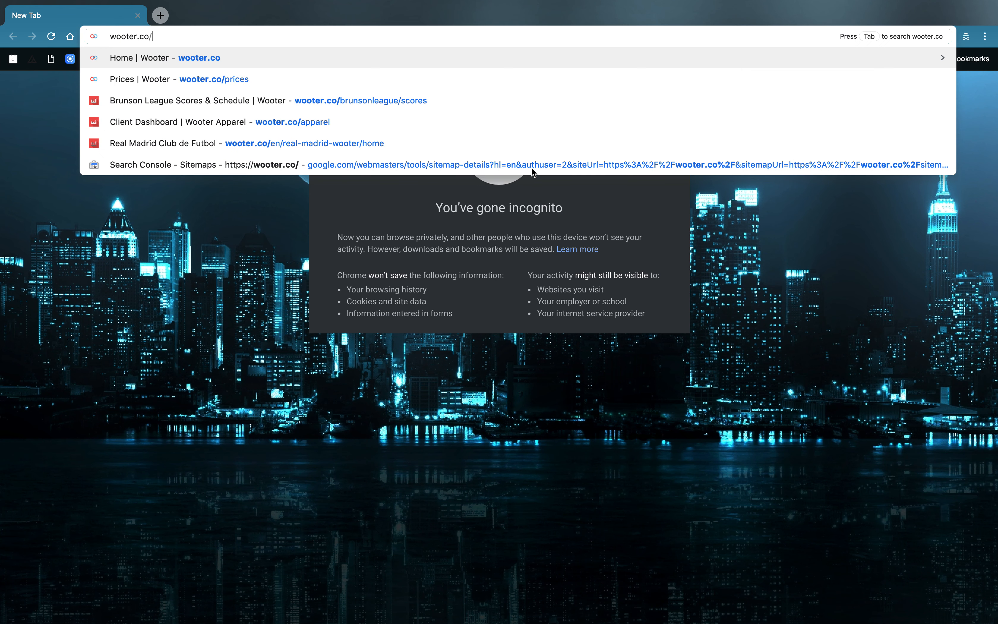
text(b)
key(BackSpace)
key(BackSpace)
text(ad)
key(BackSpace)
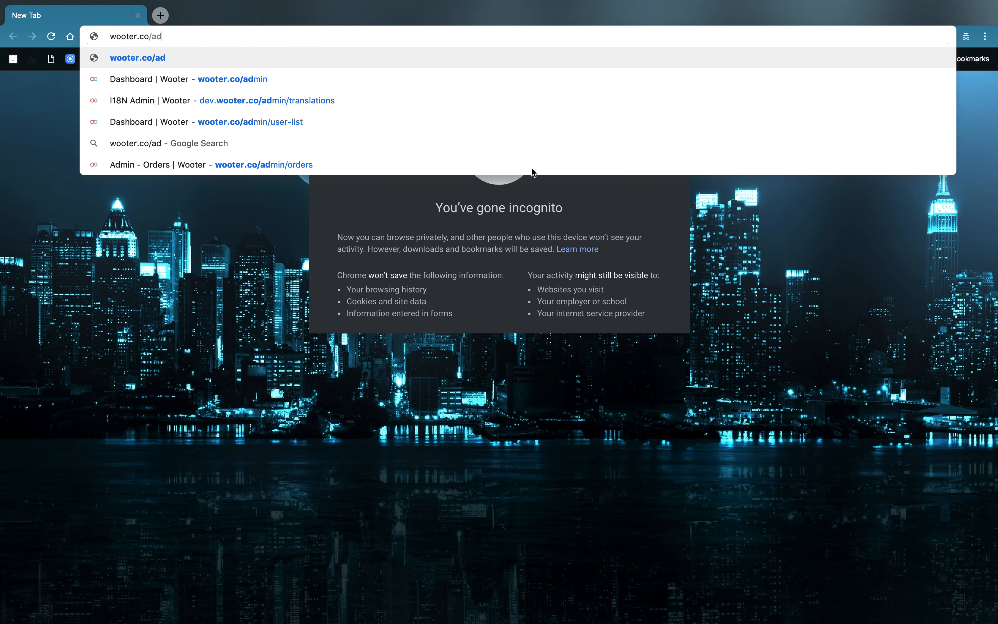
key(BackSpace)
text(cb)
key(BackSpace)
text(bb)
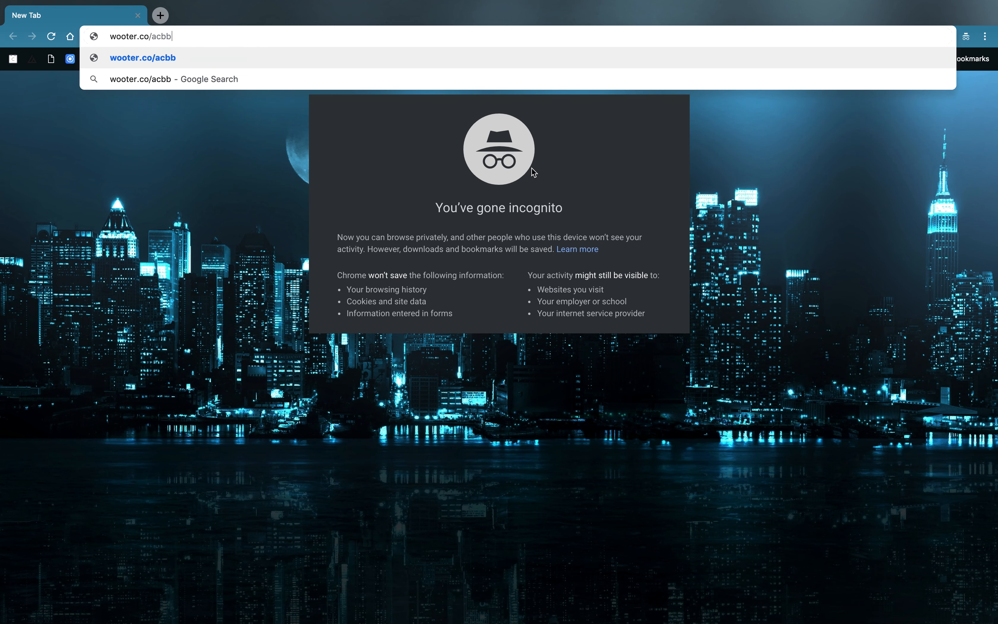
key(Return)
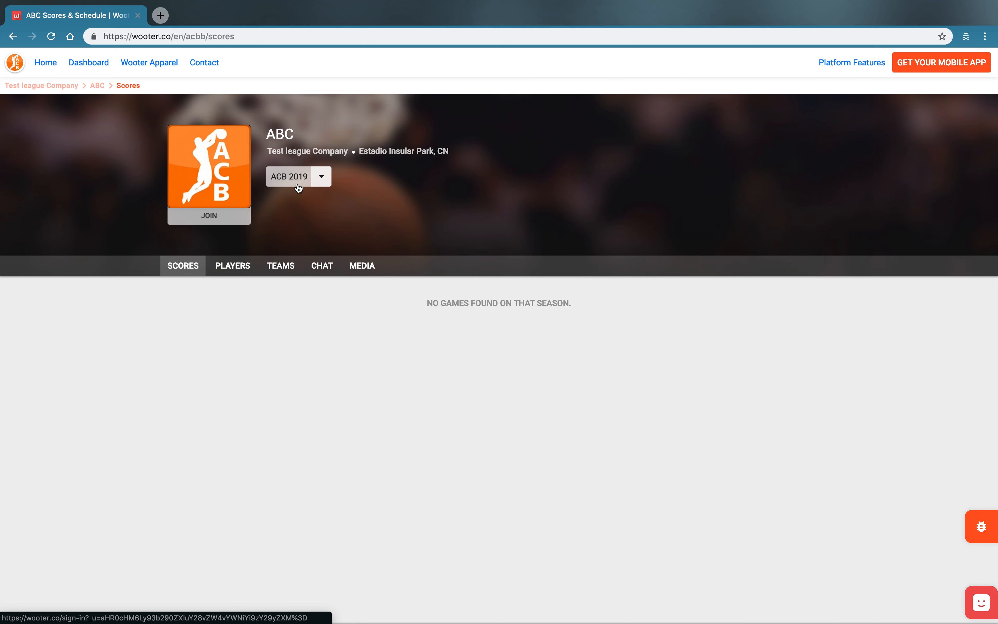
Show the scores of the ACB 2018 season and open the box score of the February 19 game between Real Madrid and Barcelona
click(303, 183)
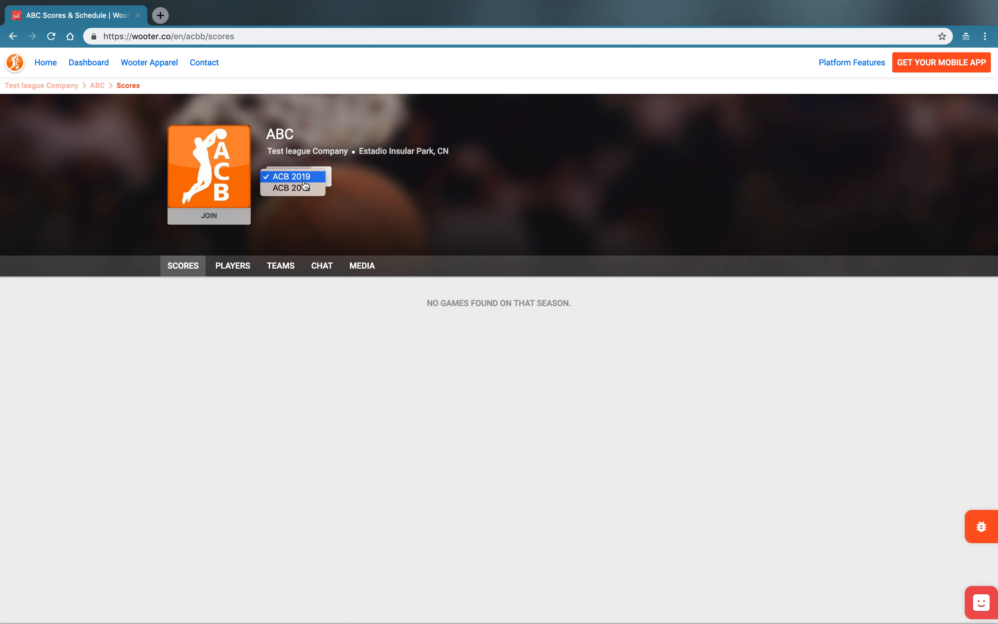
click(298, 188)
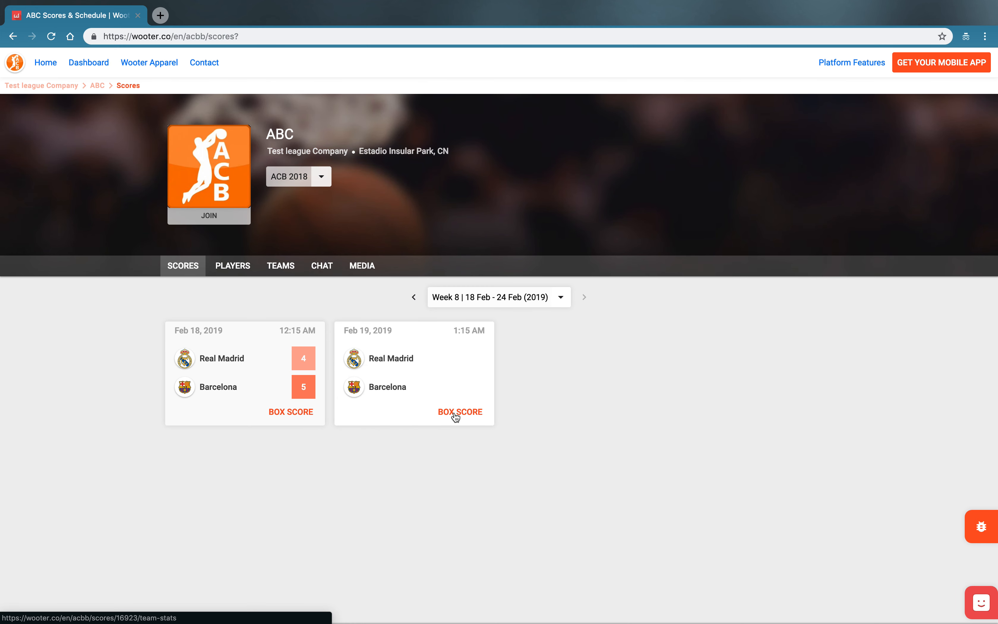
click(456, 416)
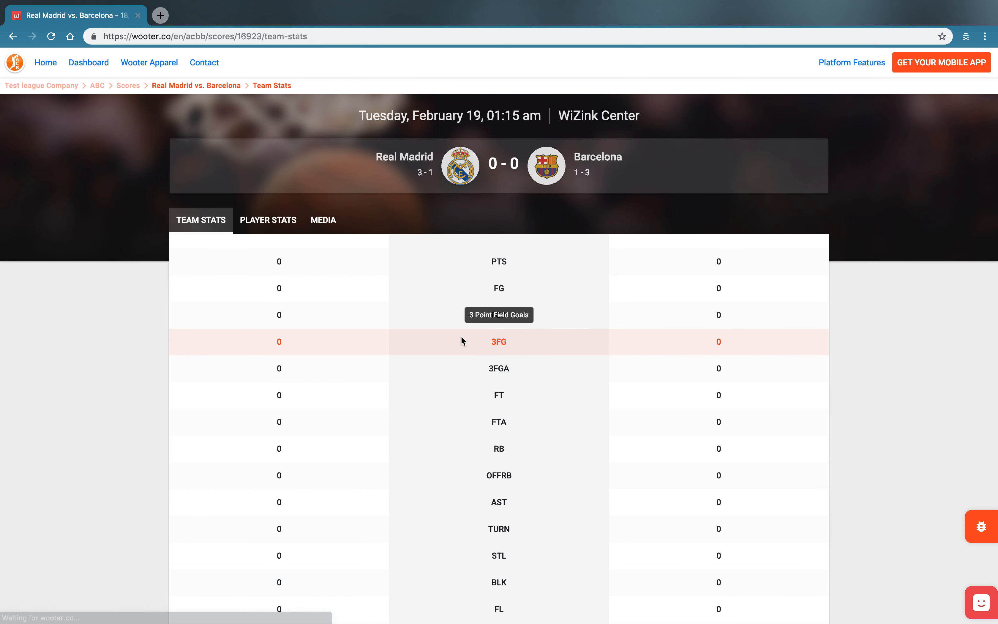
Switch back to the Ionic App and open the 02/19/19 Real Madrid vs. Barcelona game in the stats editor
key(ctrl+Left)
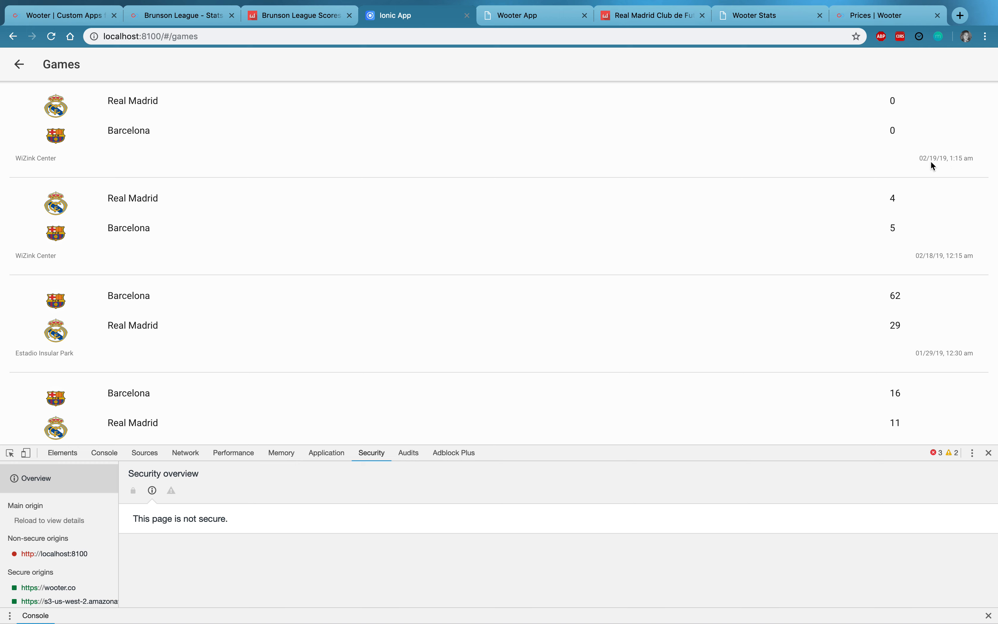
click(735, 115)
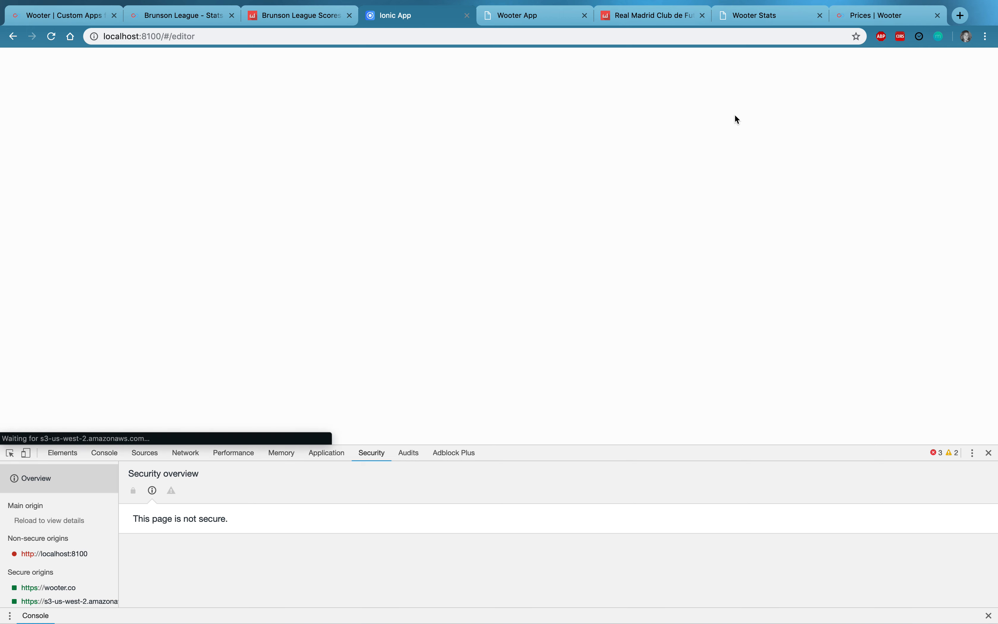
Switch to the incognito window, review the February 19 game's team stats and both teams' player stats, and return to the team stats
key(ctrl+Right)
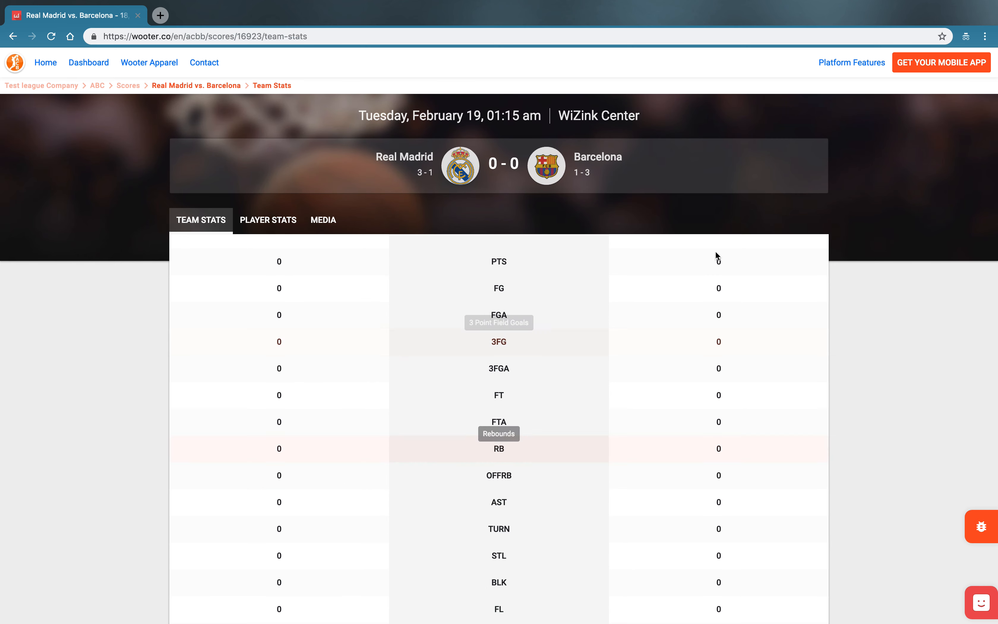
scroll(726, 293, down, 2)
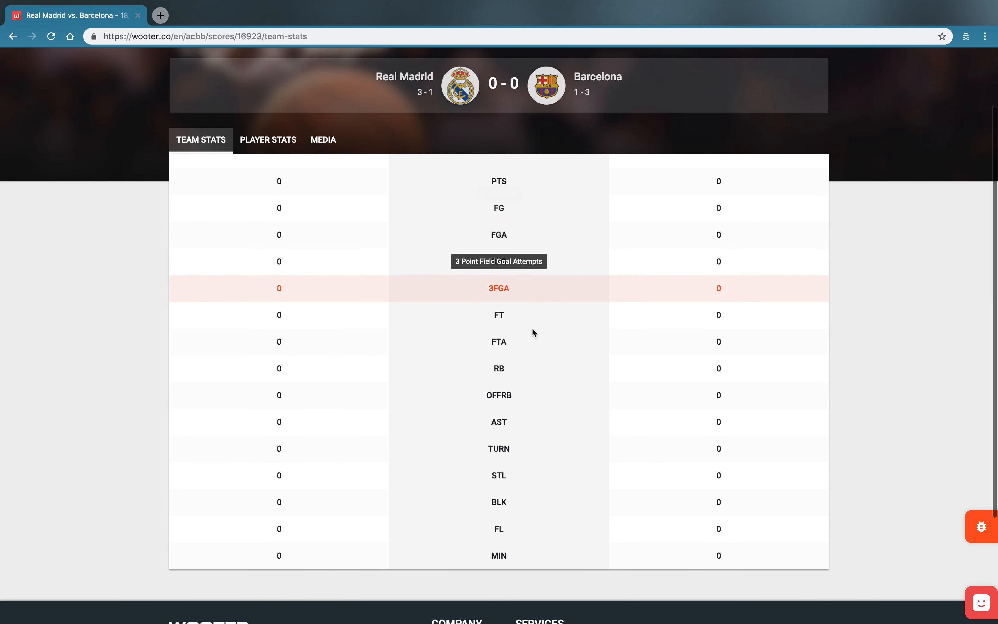
click(280, 148)
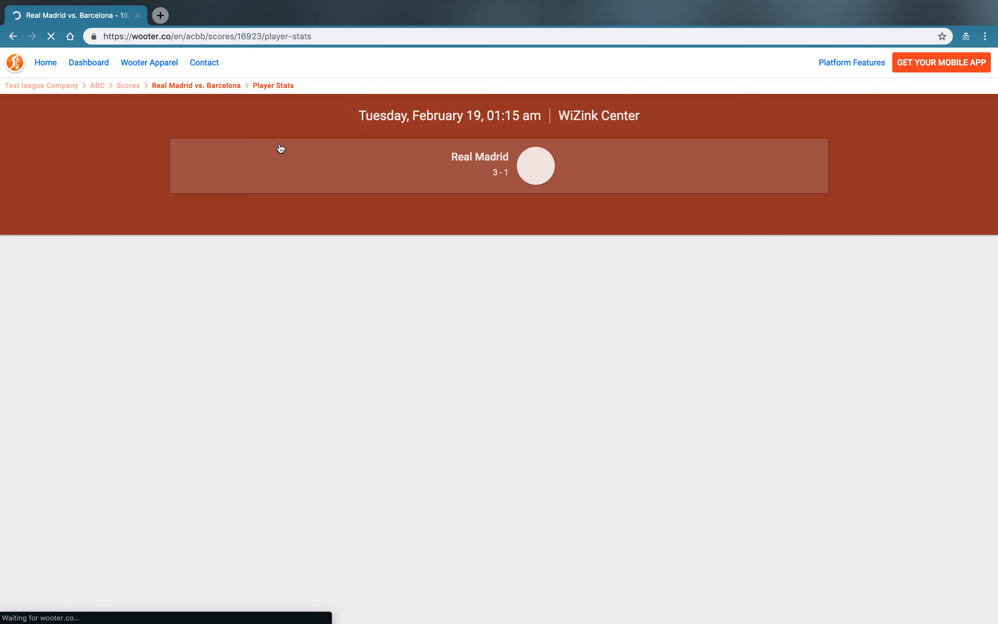
scroll(481, 330, down, 2)
scroll(481, 329, up, 2)
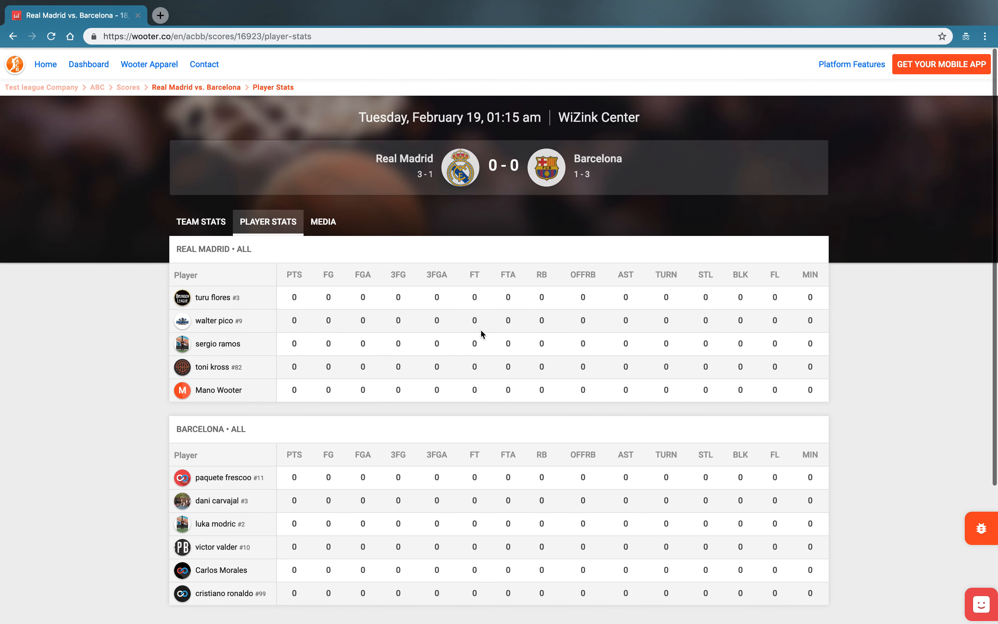
click(202, 222)
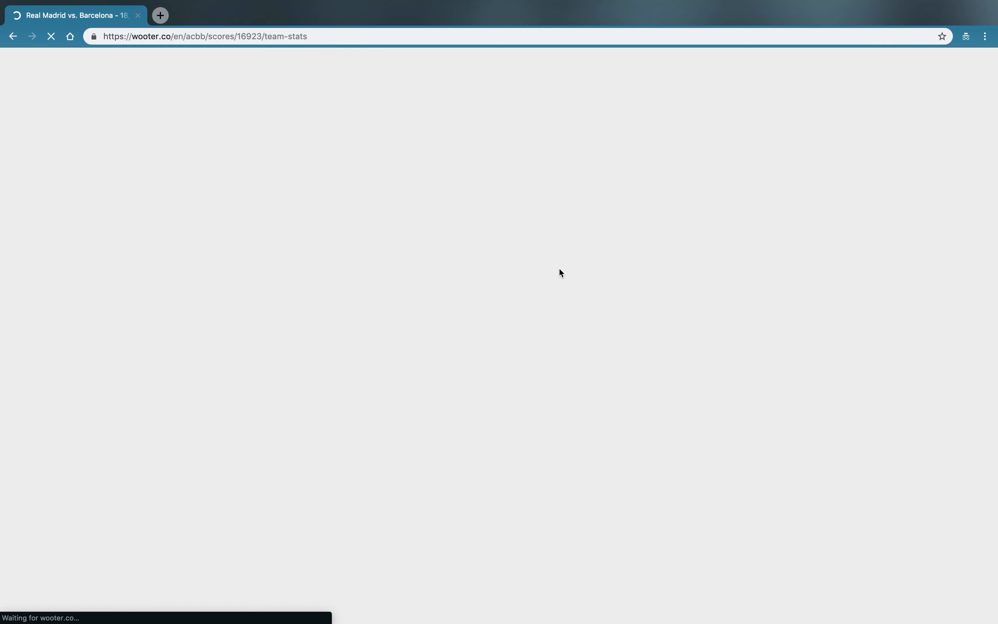
Switch to the Ionic App, open the game's lineup, and select Real Madrid's #3, #9 and the unnumbered player beside them
key(ctrl+Left)
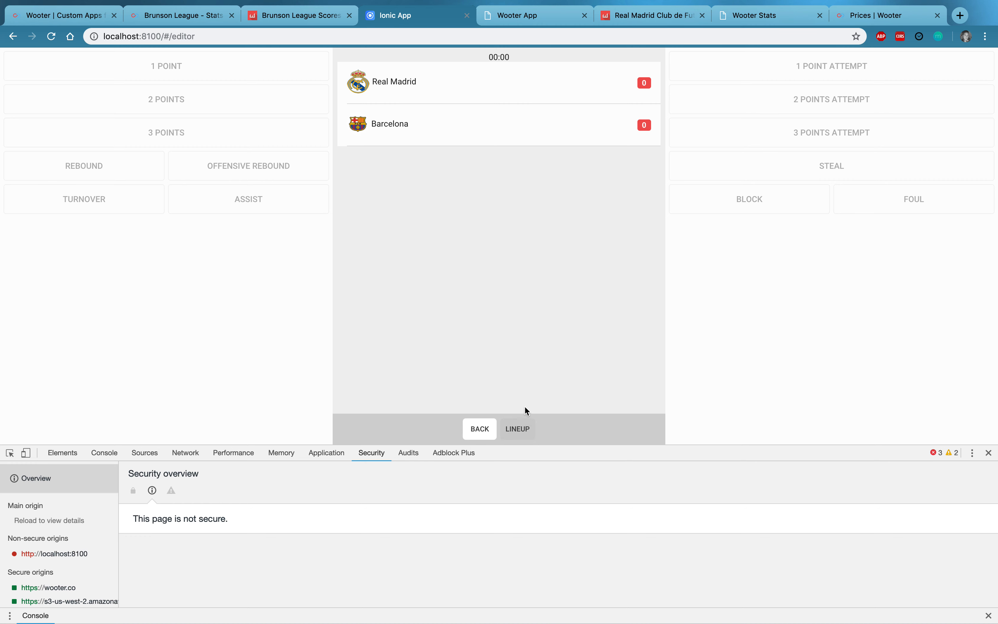
click(518, 429)
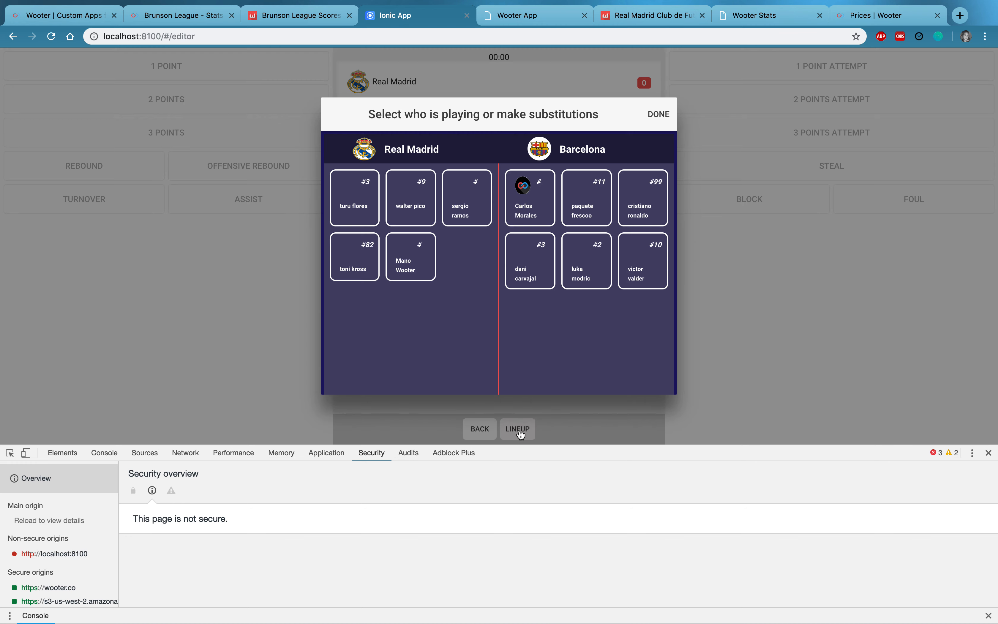
click(352, 206)
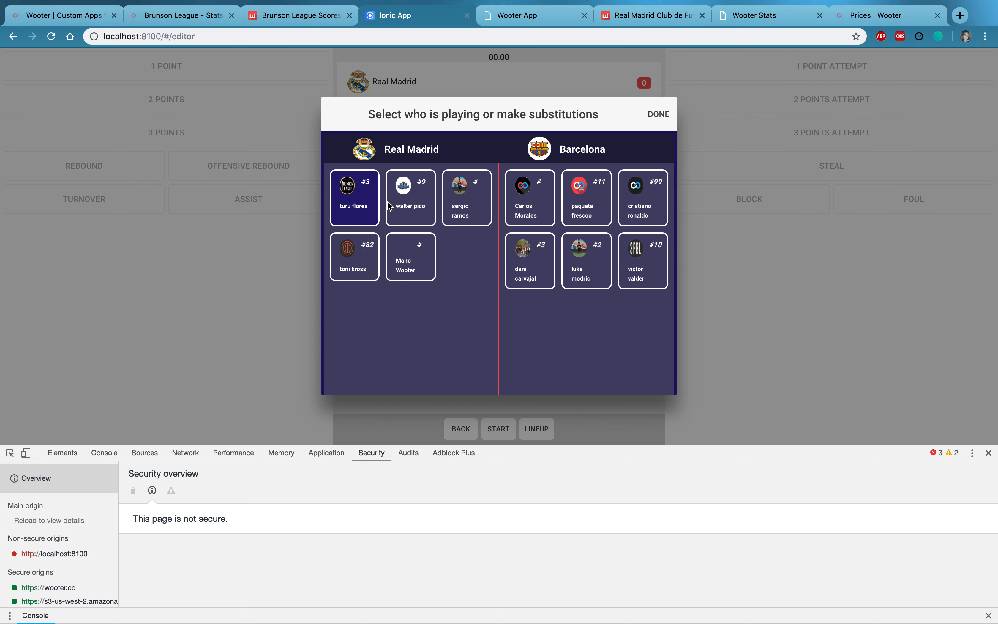
click(402, 205)
click(448, 201)
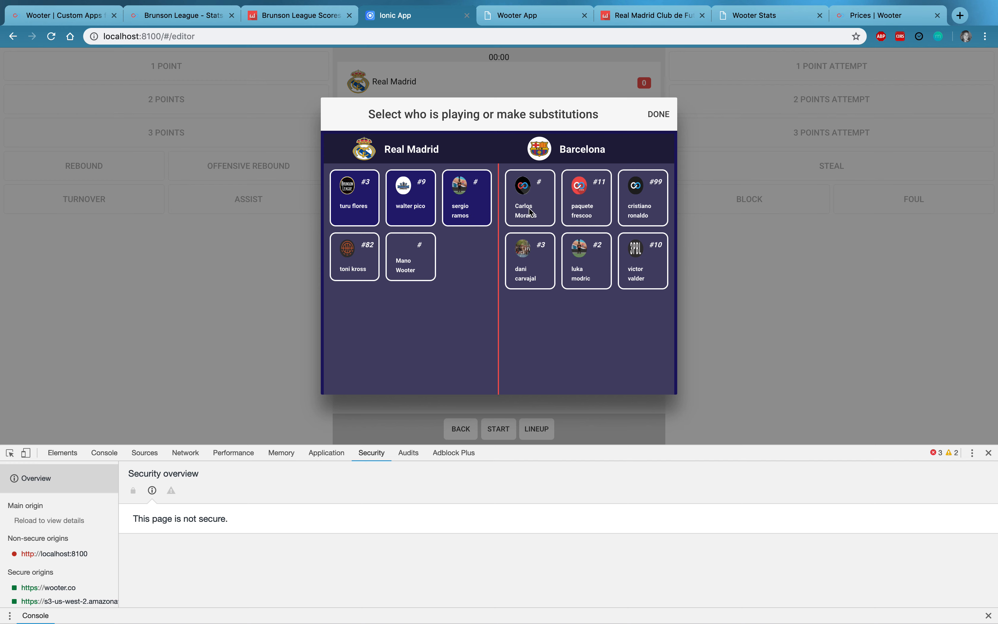
Add Barcelona's first unnumbered player, #2 and #99 to the lineup, confirm it, and start the game
click(532, 211)
click(583, 240)
click(651, 219)
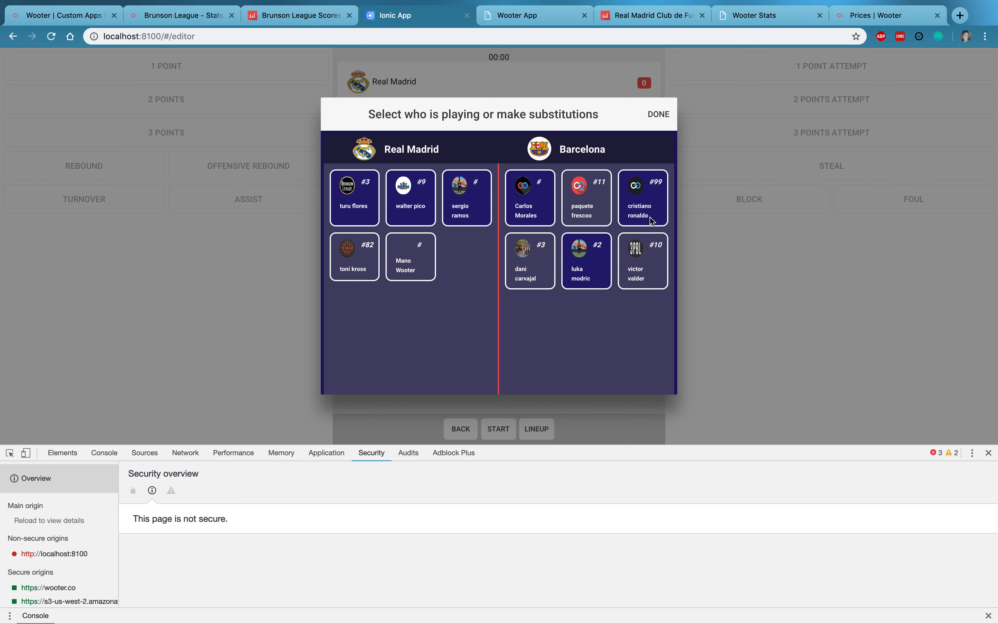
click(663, 115)
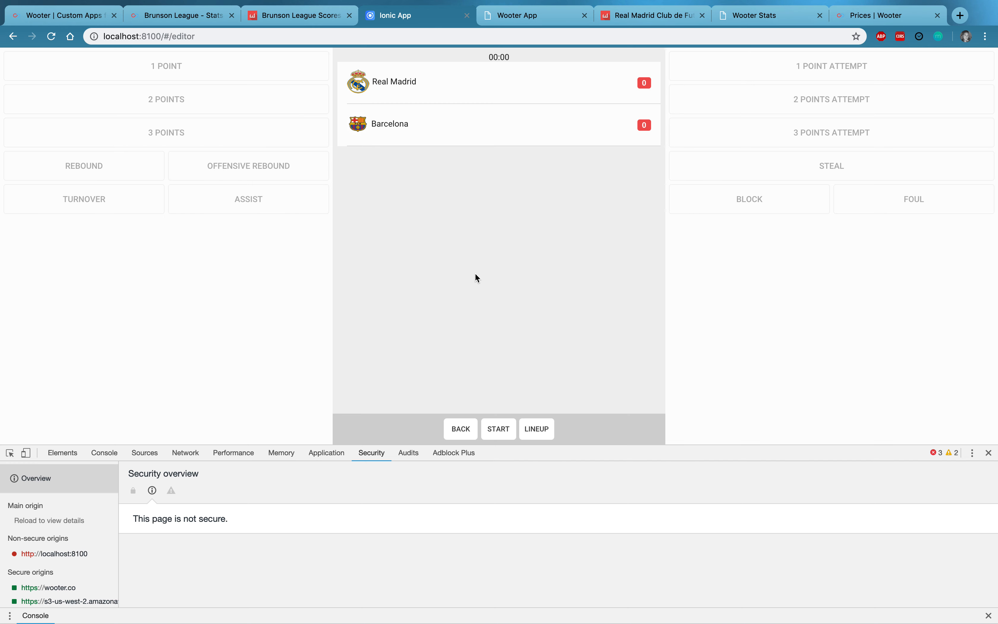
click(500, 431)
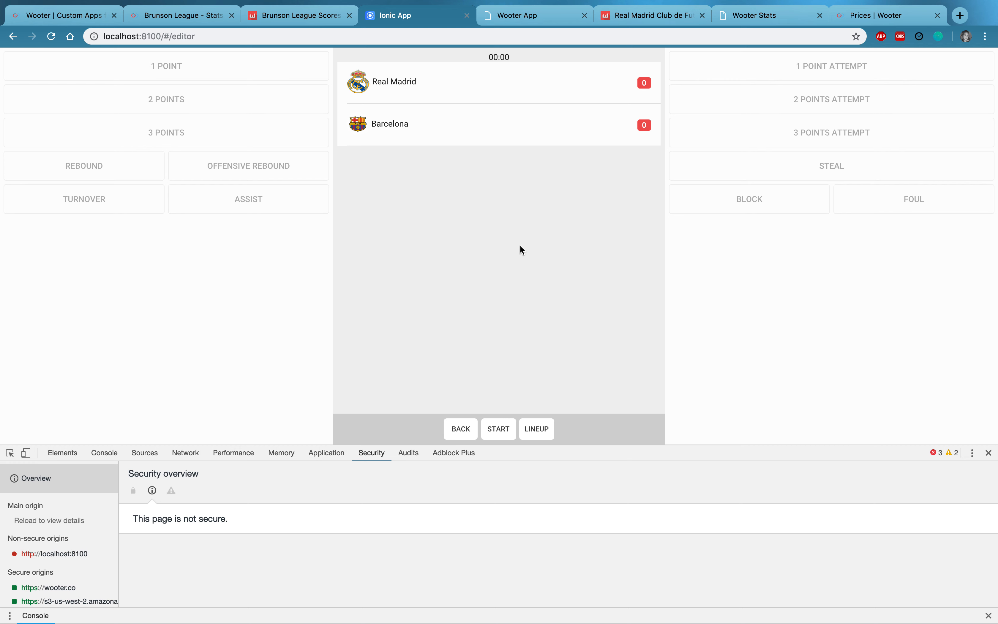